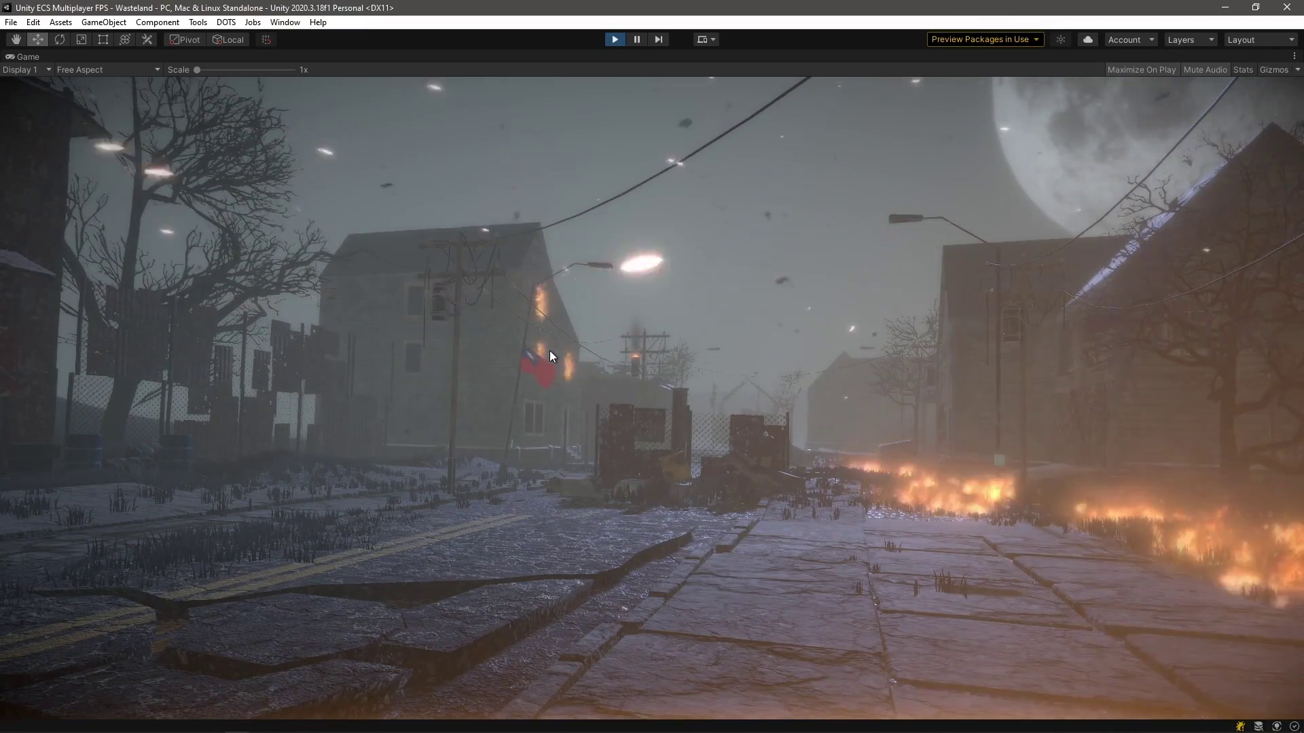
- Exit Play mode with Ctrl+P to leave the maximized Game view
key(ctrl+p)
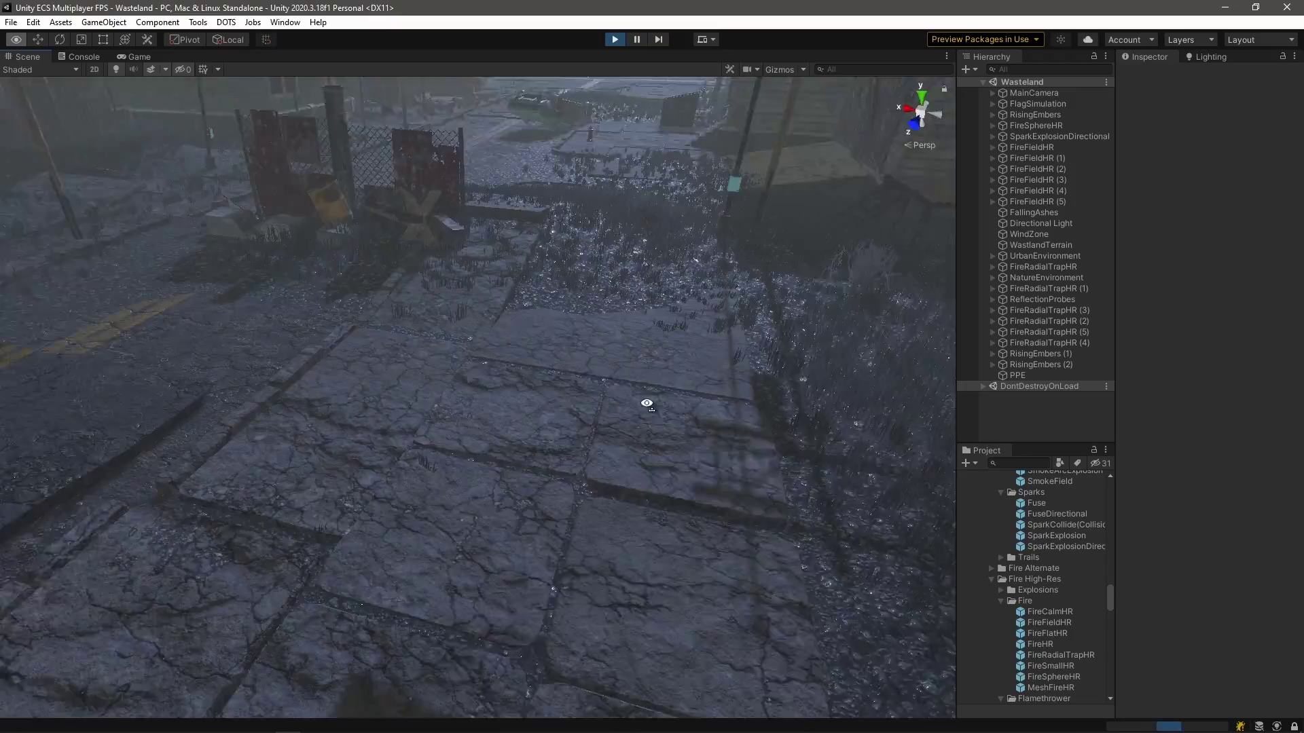
- Fly the Scene camera to the pavement, then view the Blender flag textured and as wireframe
mouse_move(643, 404)
right_down()
mouse_move(685, 432)
mouse_move(719, 332)
mouse_move(675, 355)
mouse_move(641, 328)
mouse_move(575, 320)
mouse_move(571, 307)
mouse_move(702, 367)
mouse_move(747, 370)
mouse_move(453, 221)
mouse_move(612, 262)
mouse_move(358, 272)
mouse_move(376, 245)
mouse_move(344, 283)
right_up()
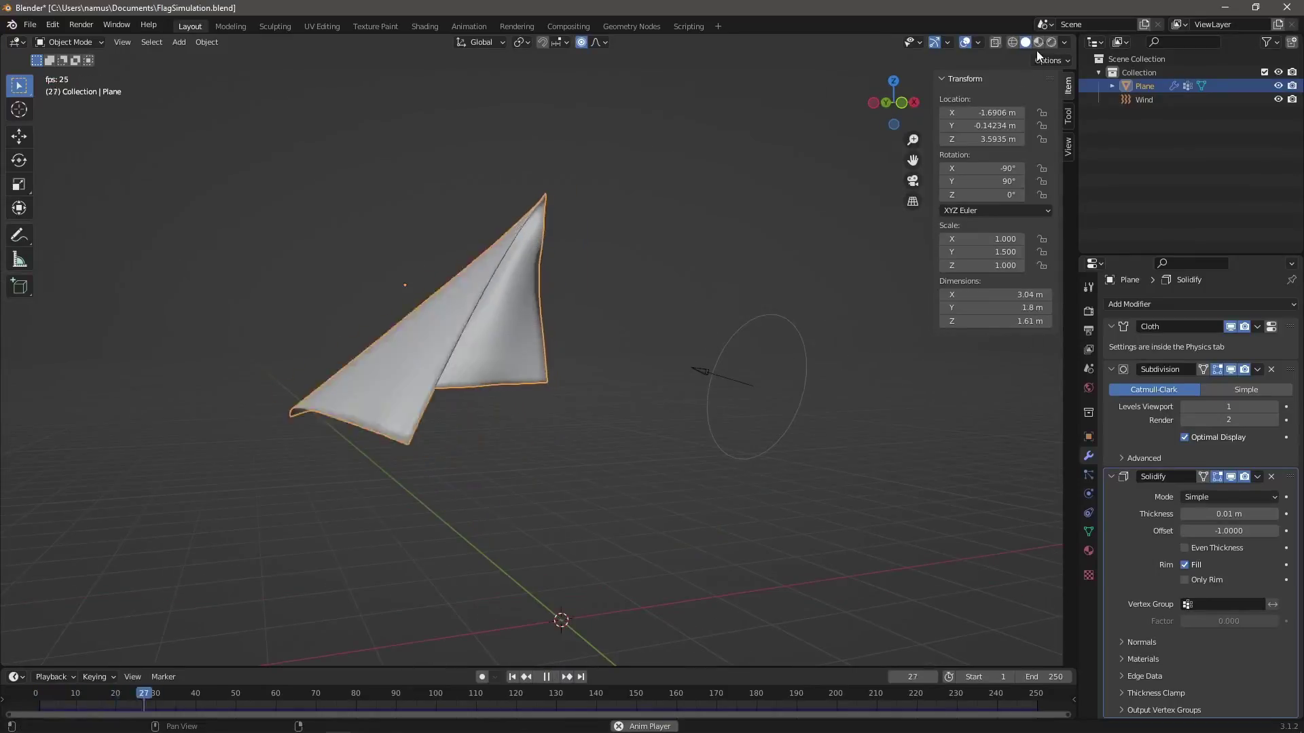
click(1051, 42)
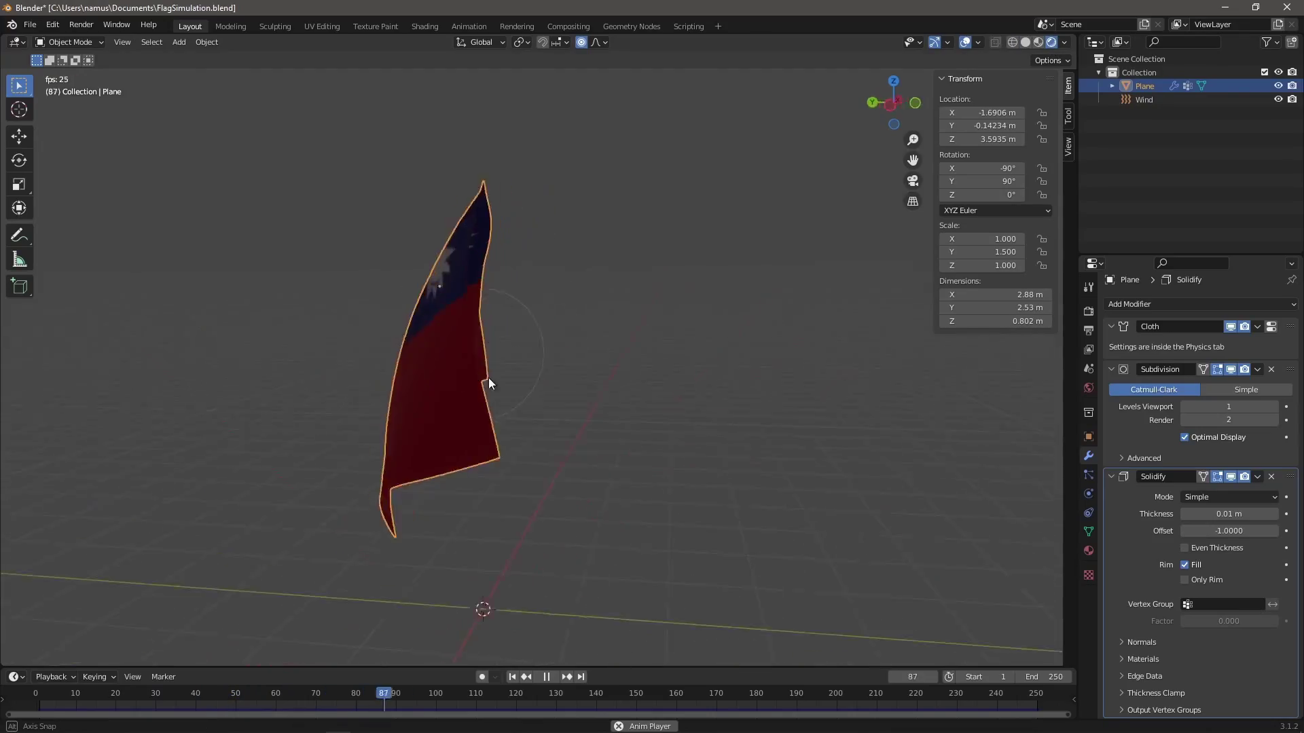
mouse_move(489, 384)
middle_down()
mouse_move(650, 353)
mouse_move(561, 327)
mouse_move(675, 331)
middle_up()
key(shift+z)
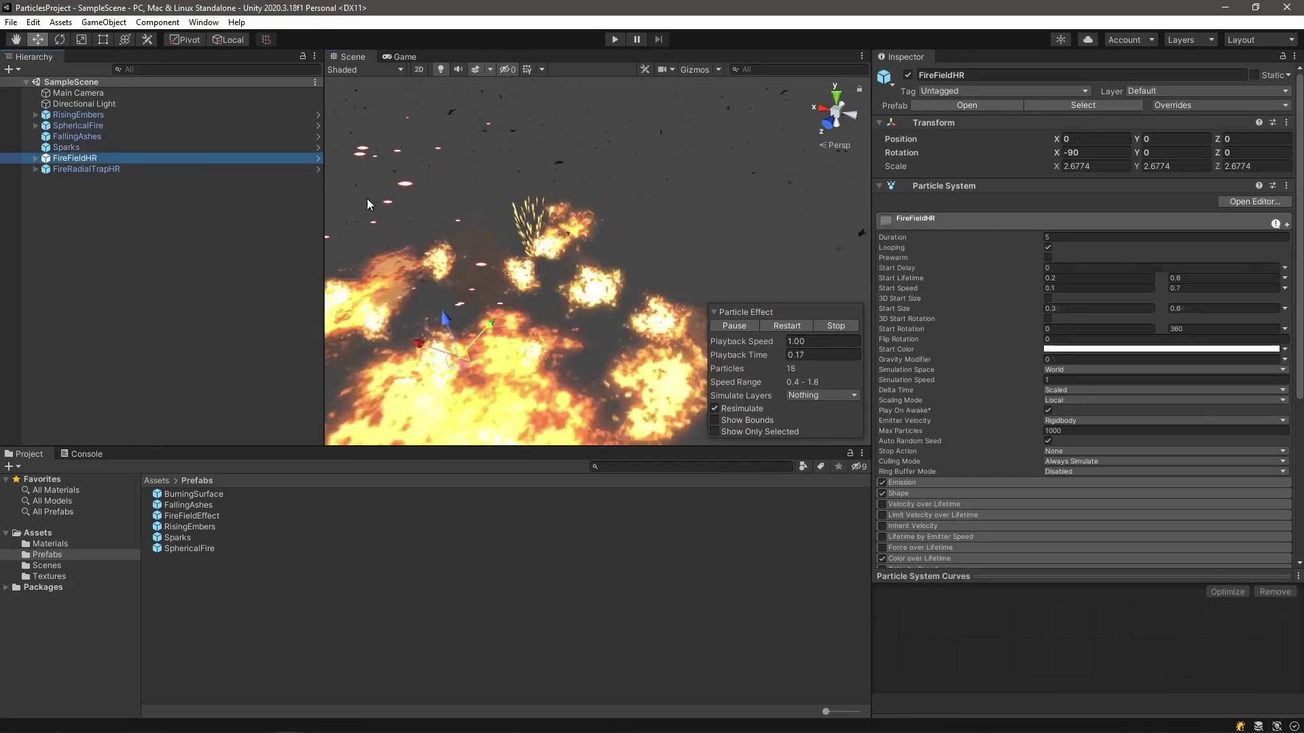
mouse_move(435, 285)
right_down()
mouse_move(448, 292)
mouse_move(437, 285)
right_up()
- Frame the FireRadialTrapHR effect in the Scene view and toggle the scene effects list
click(204, 169)
key(f)
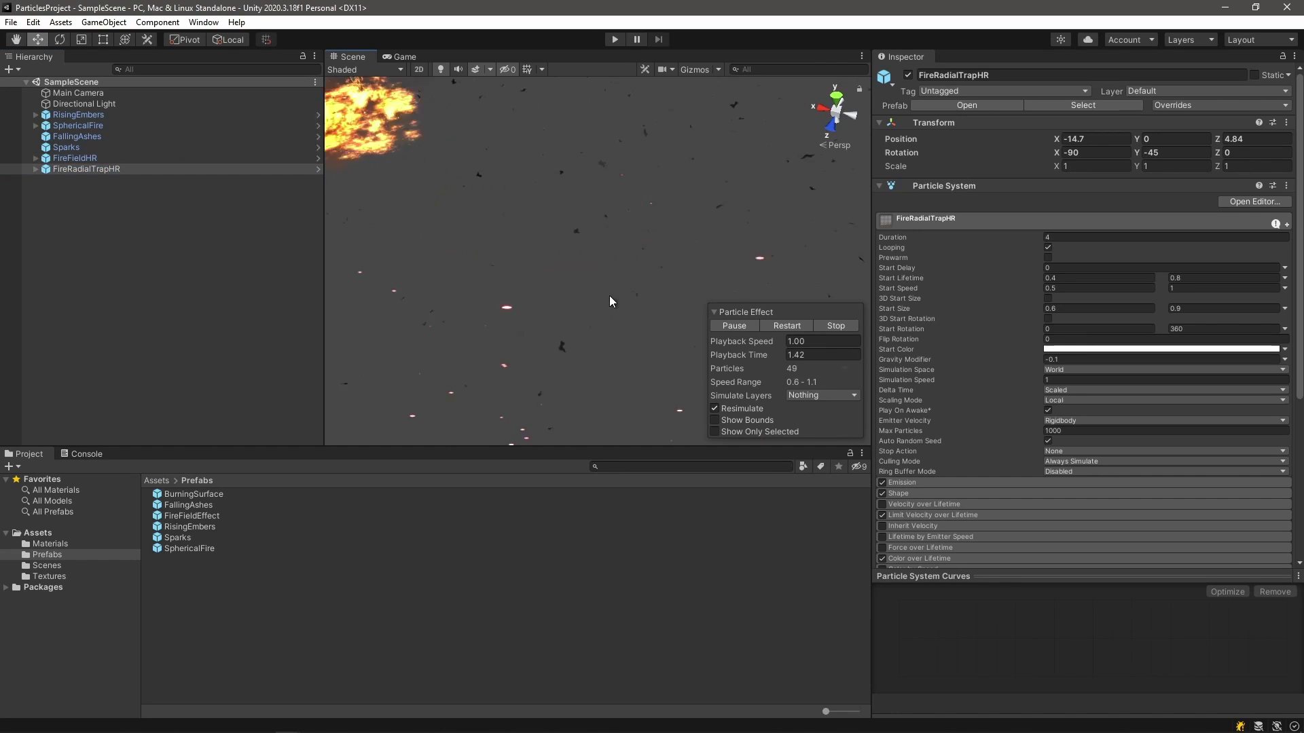
click(489, 69)
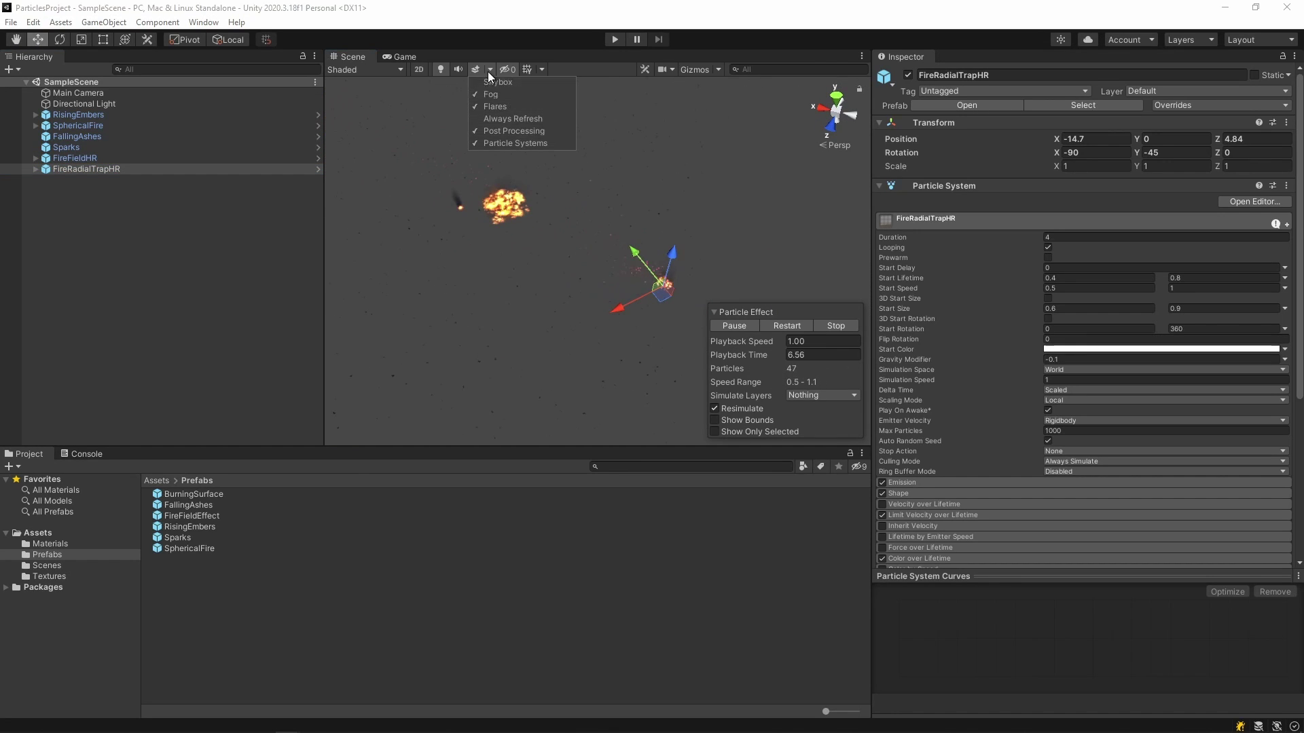
click(683, 181)
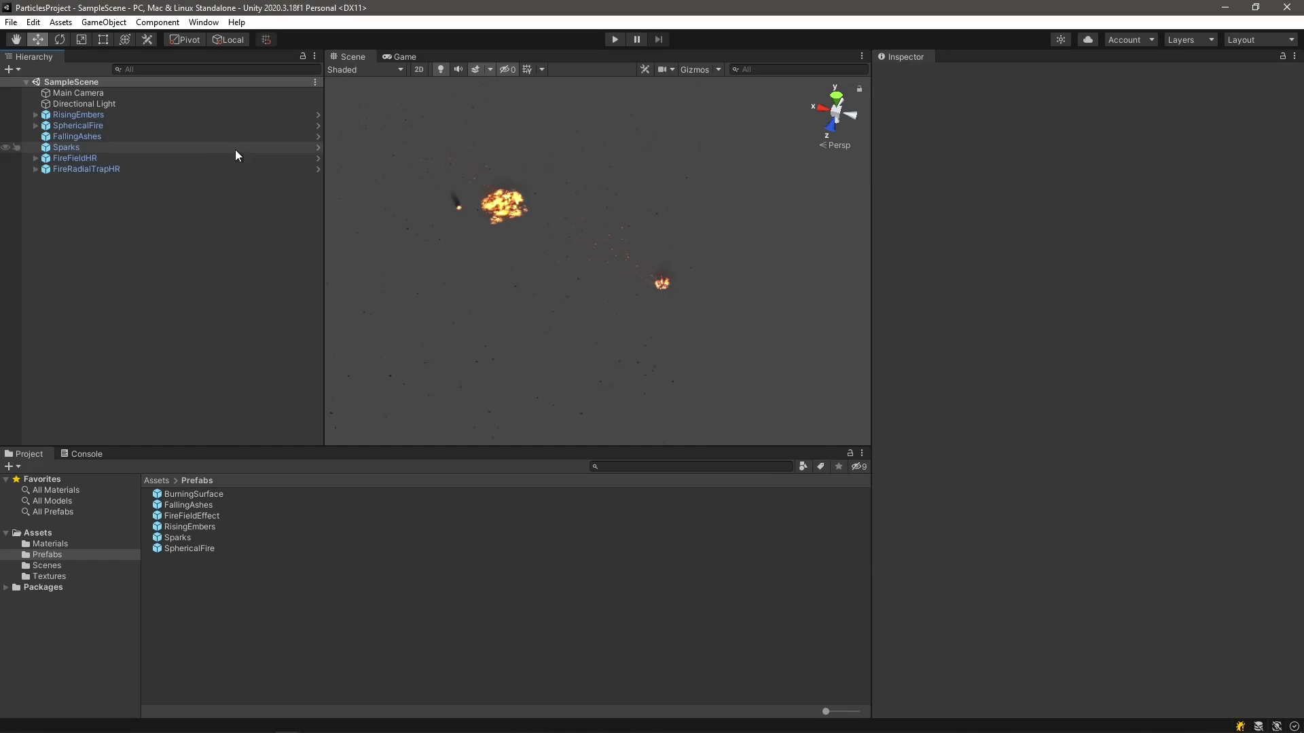
- Select the six effects from RisingEmbers to FireRadialTrapHR and orbit around them
click(203, 169)
shift+click(107, 117)
right_drag(583, 257, 658, 295)
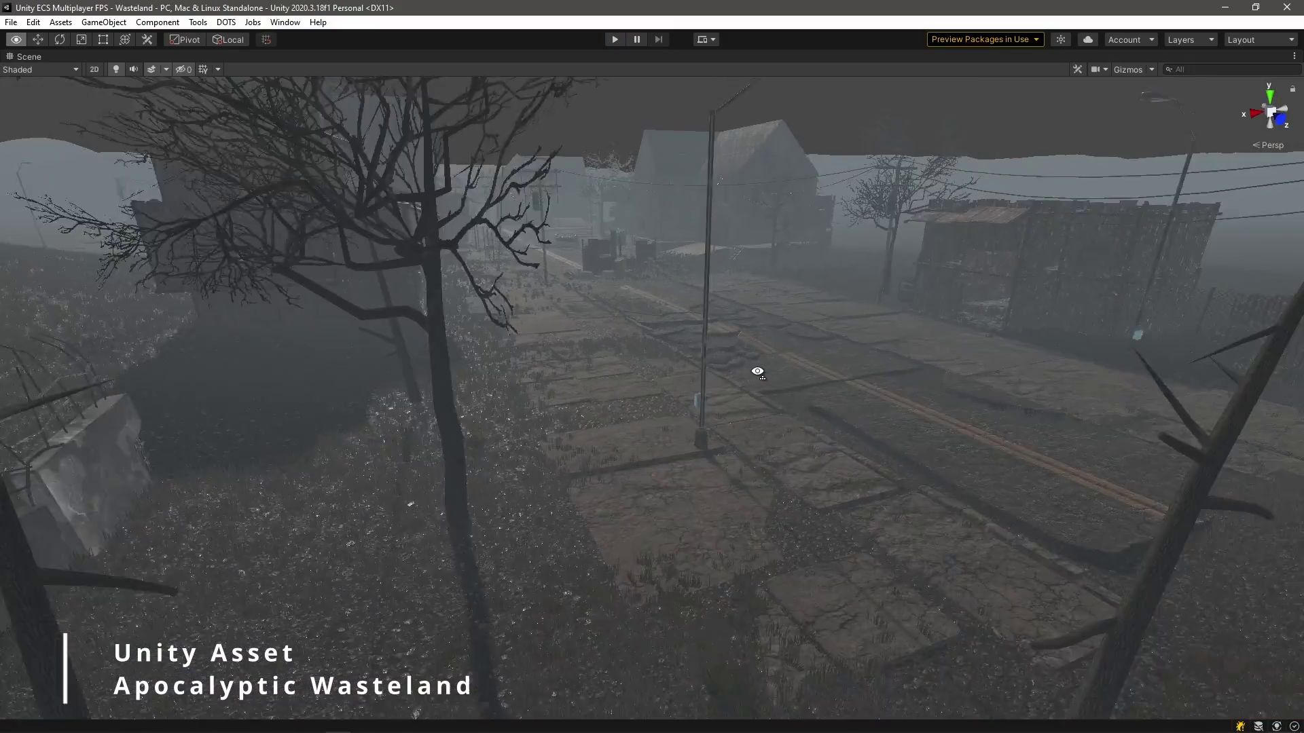
- Fly the Scene camera down the Wasteland road and bring up the Window menu
right_drag(757, 369, 676, 391)
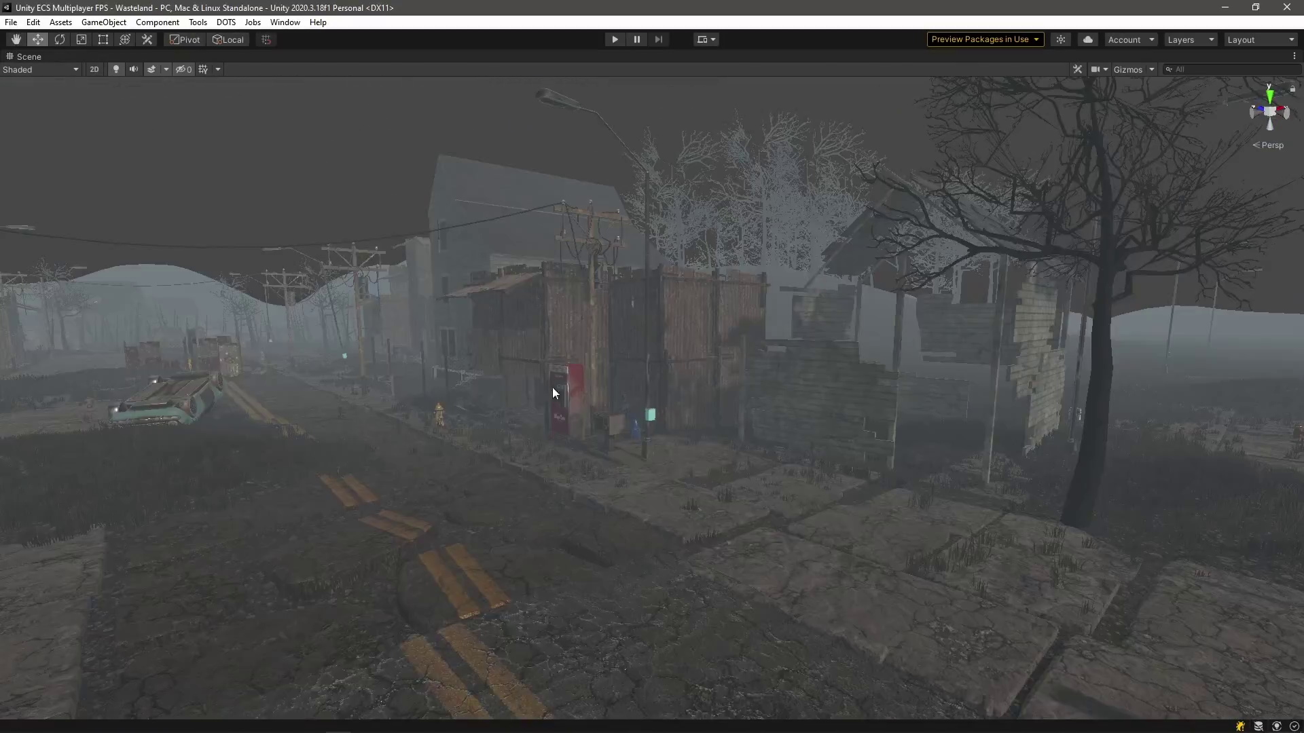
right_drag(553, 393, 503, 340)
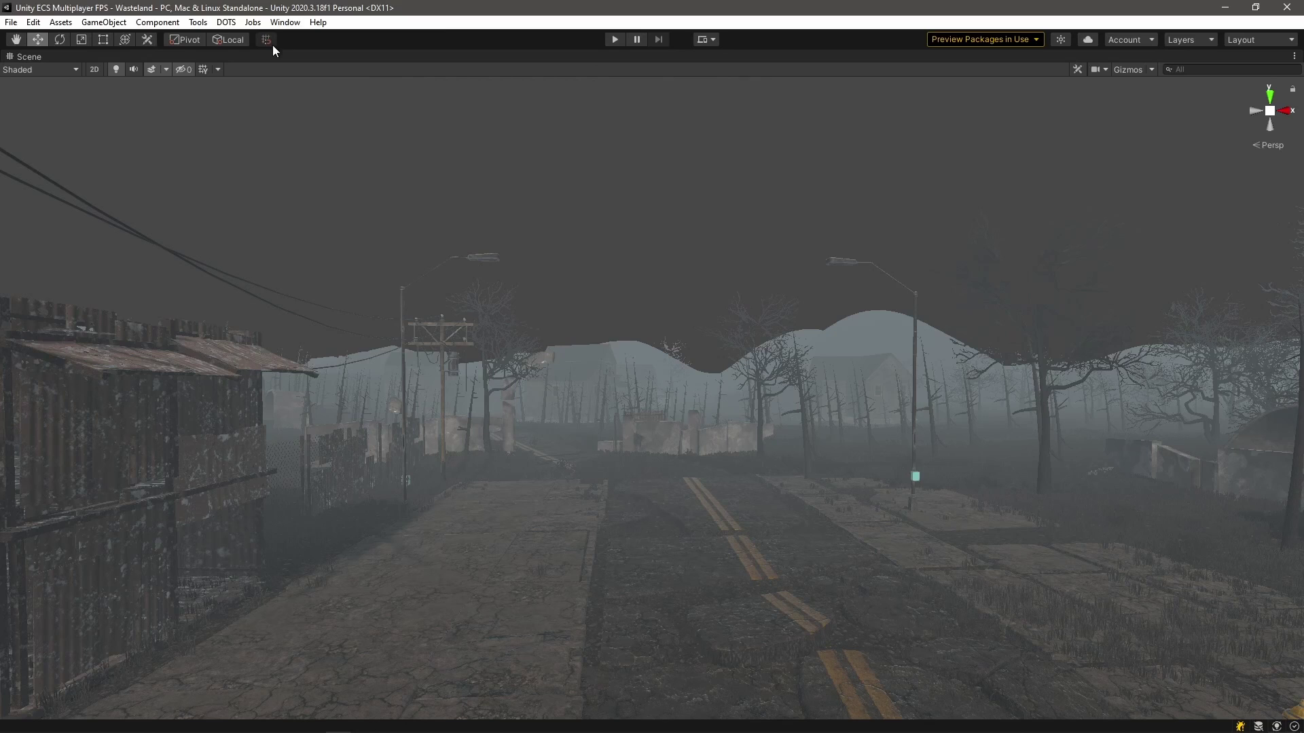
click(283, 23)
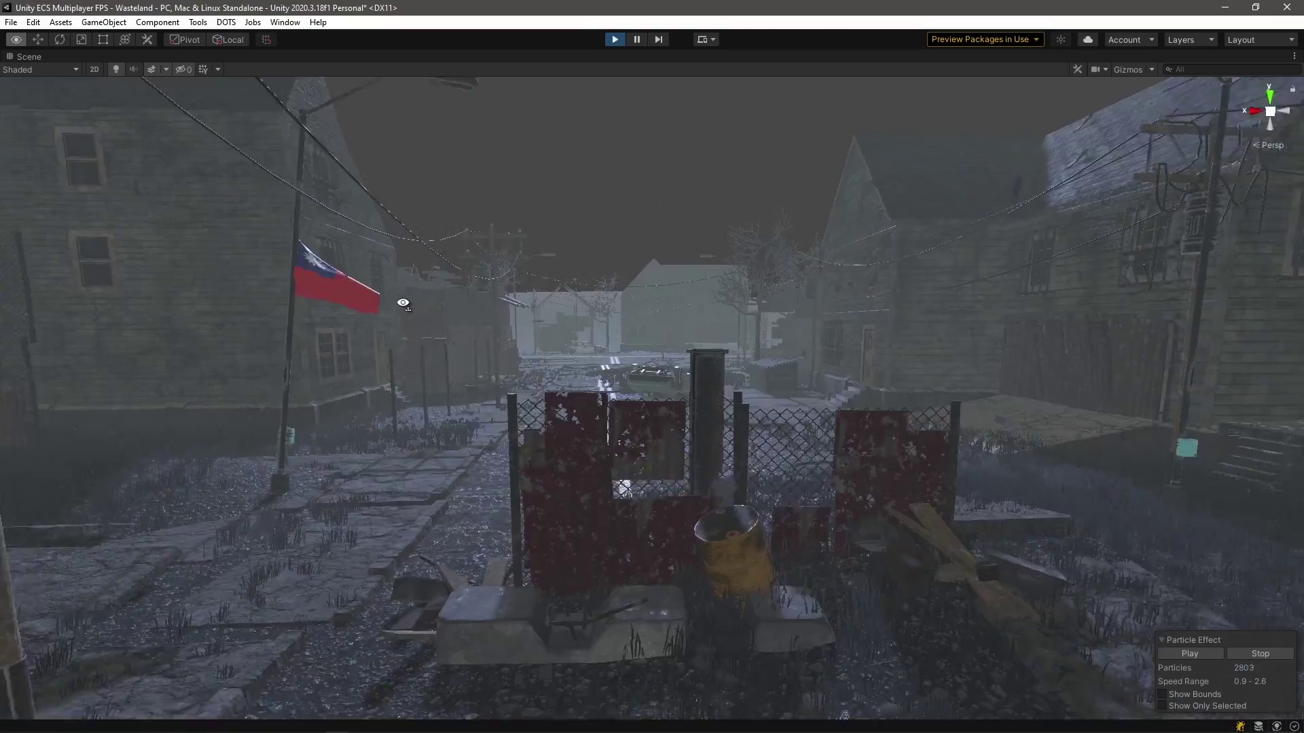
- Orbit the Scene view around the FireField effect amid the falling ashes
alt+drag(475, 312, 108, 68)
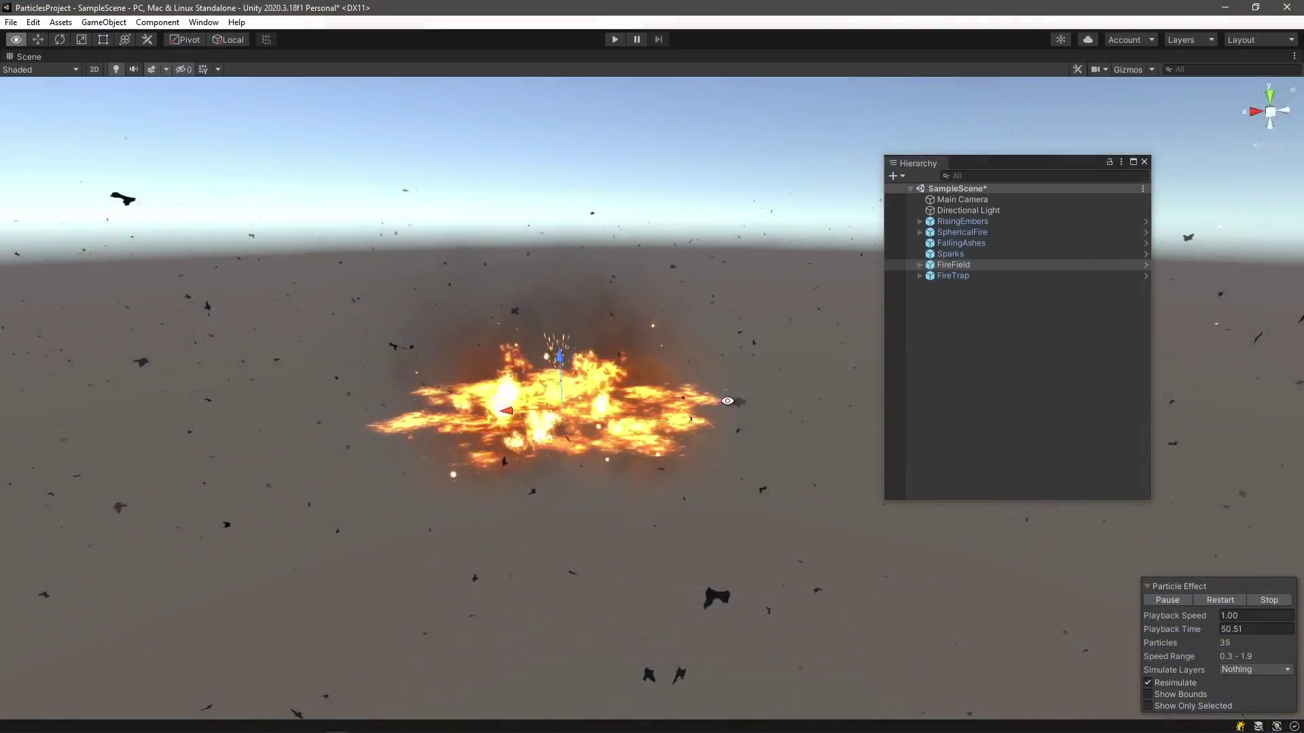
- Orbit and zoom in on the fire, then move the floating Hierarchy window aside
alt+drag(514, 466, 528, 470)
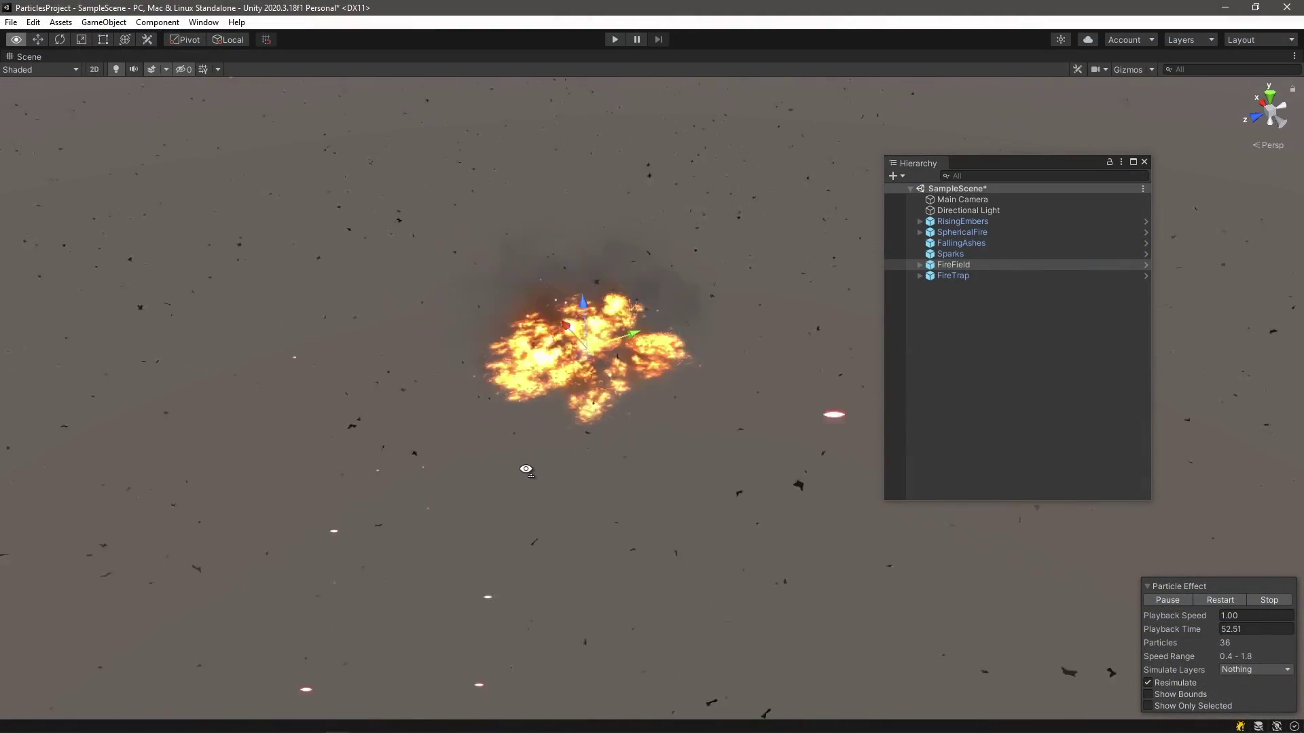
scroll(539, 450, up, 5)
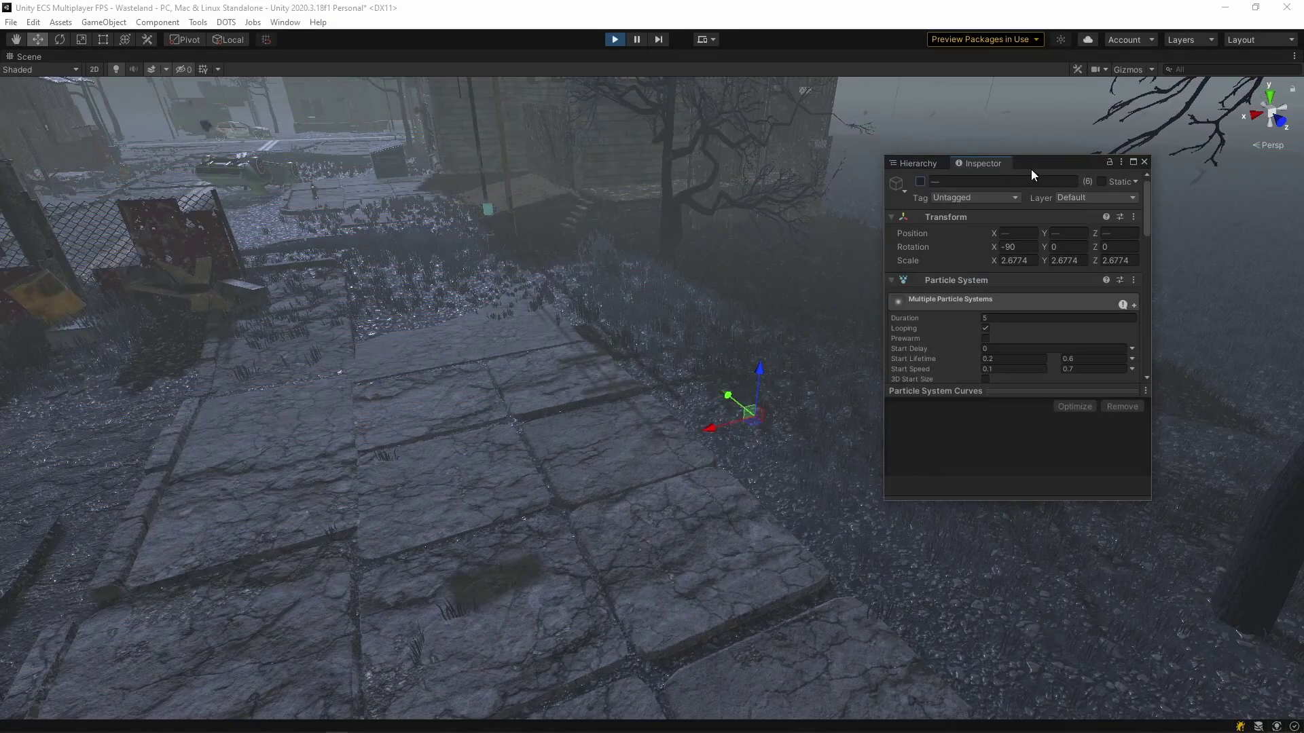
drag(1031, 169, 1099, 157)
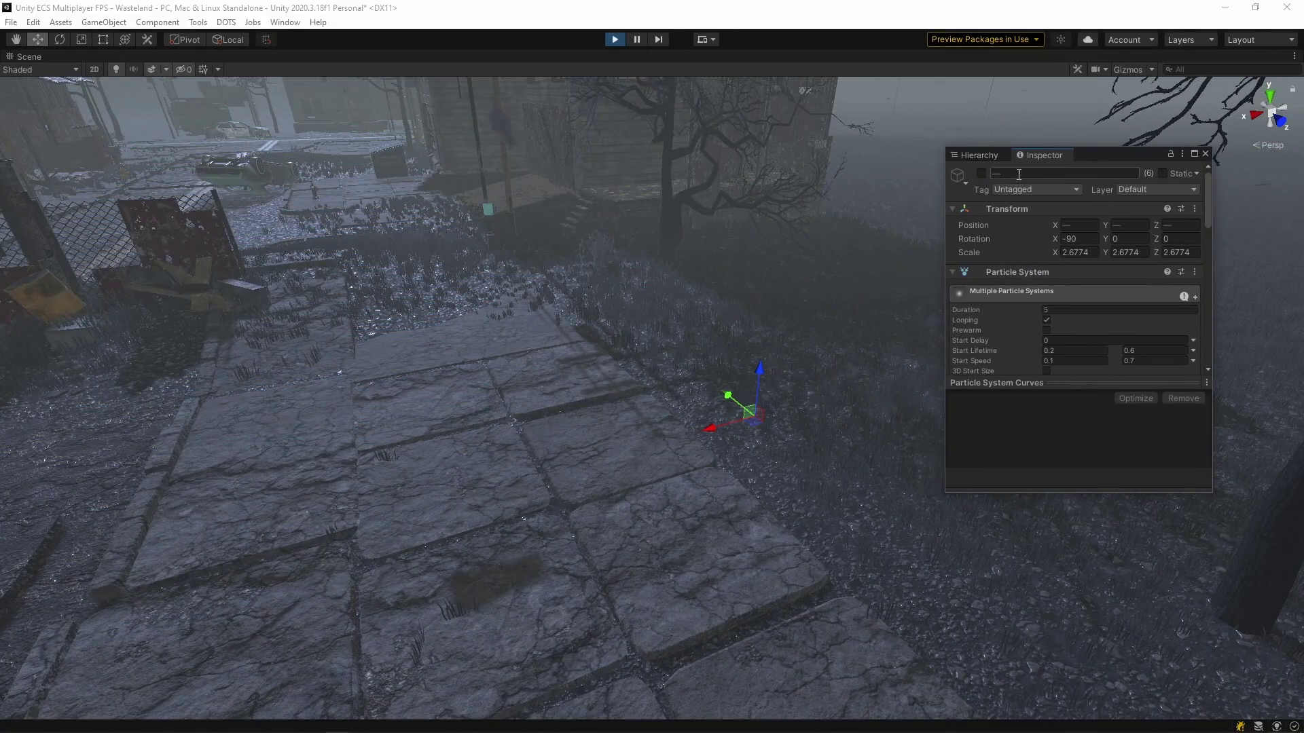
- Activate the six selected fire particle systems and orbit around the burning grass
click(982, 174)
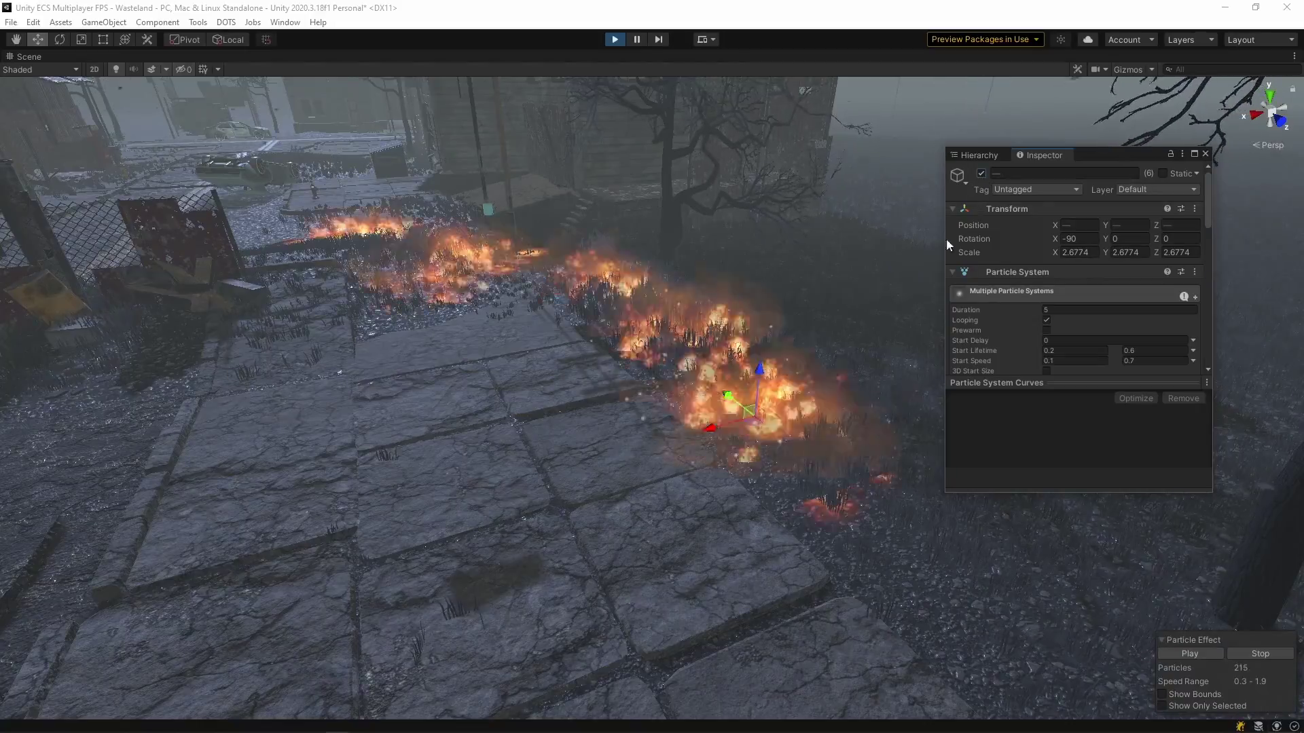
right_drag(883, 285, 670, 176)
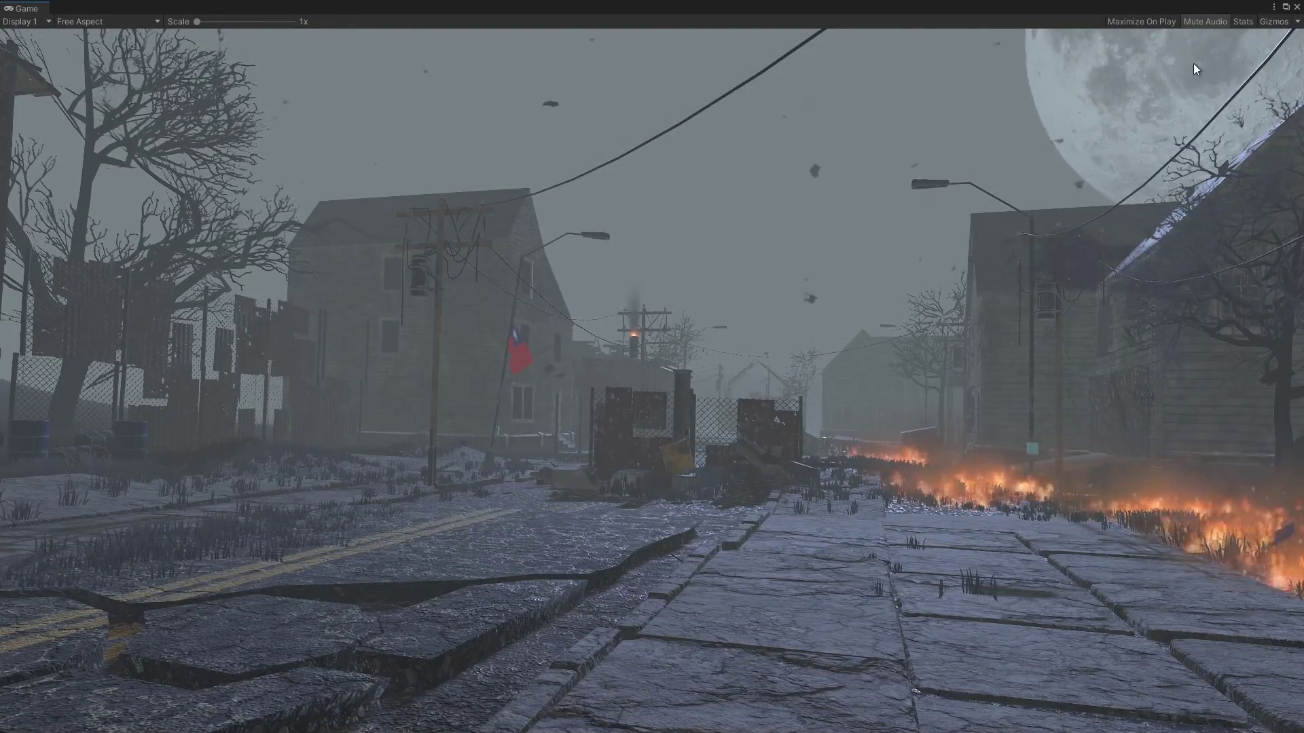
- Leave the maximized Game view and fly the Scene camera through town to the wooden house
key(ctrl+1)
right_drag(882, 272, 751, 271)
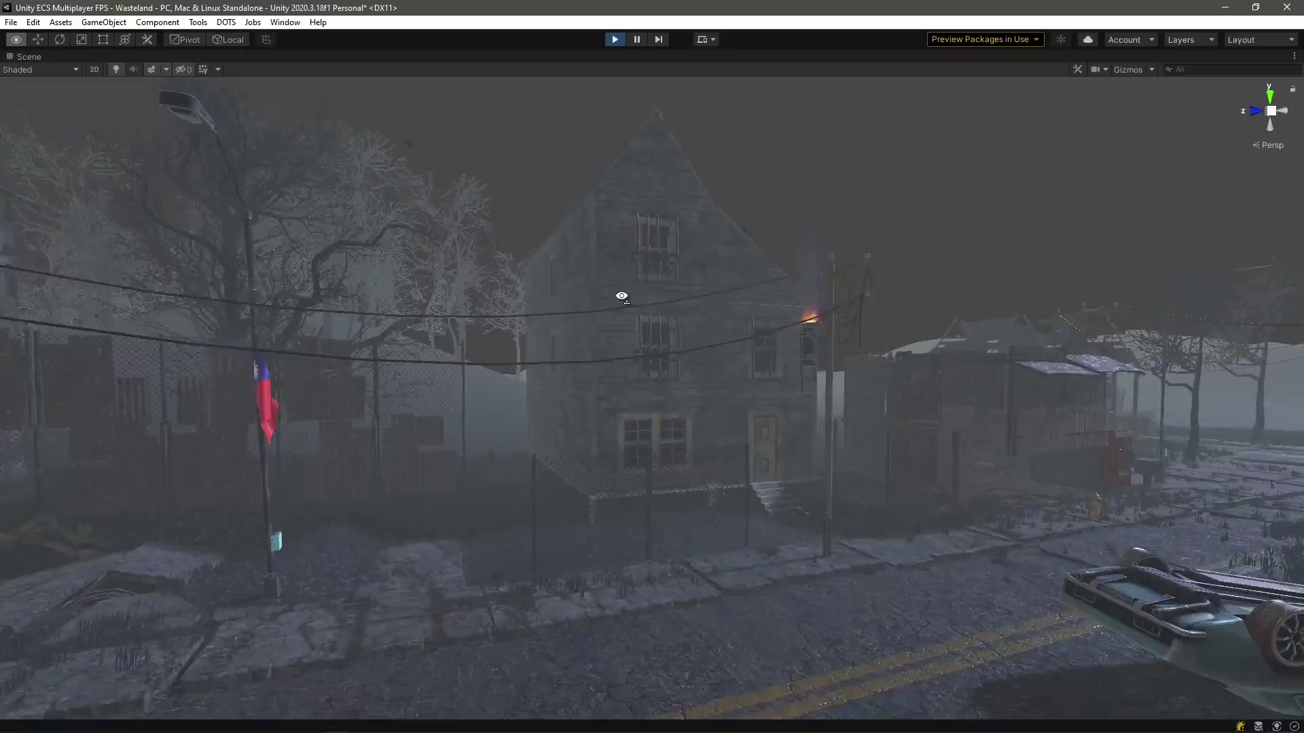
right_drag(532, 306, 1292, 307)
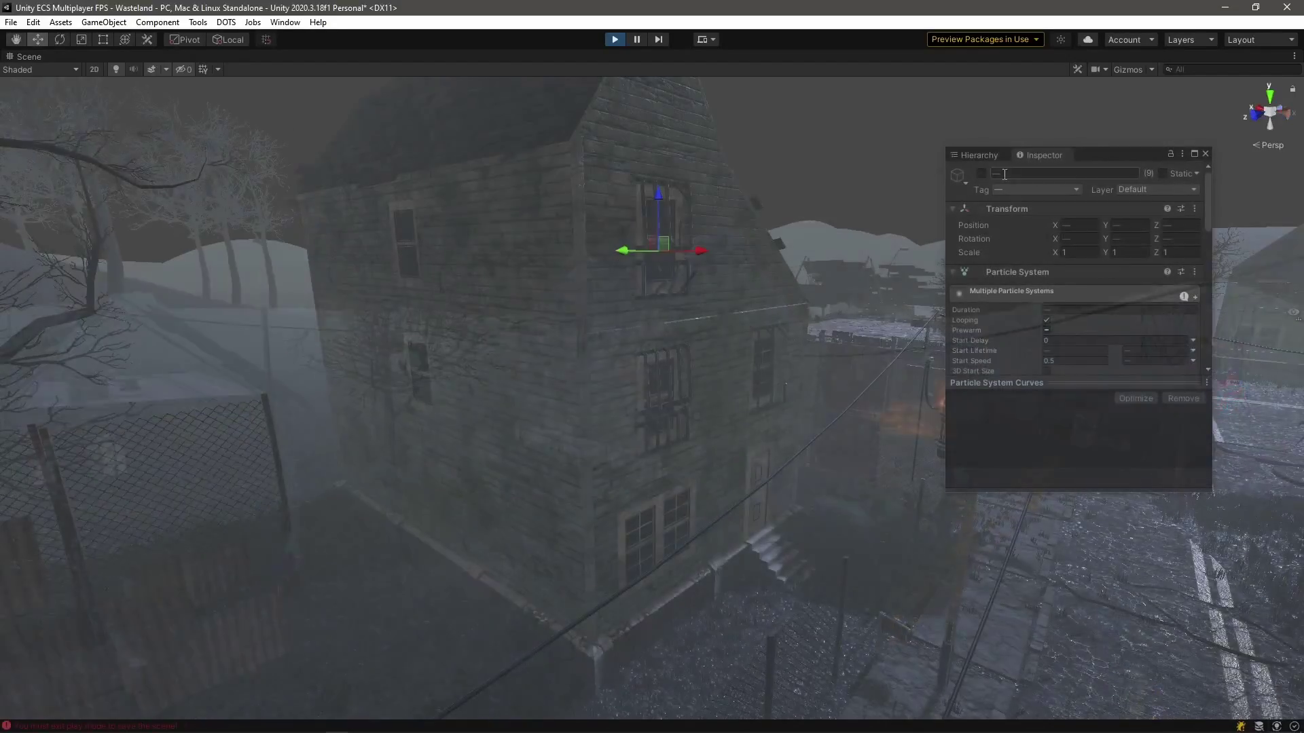
- Activate the nine window fire systems, move the floating window aside, and approach the house
click(981, 173)
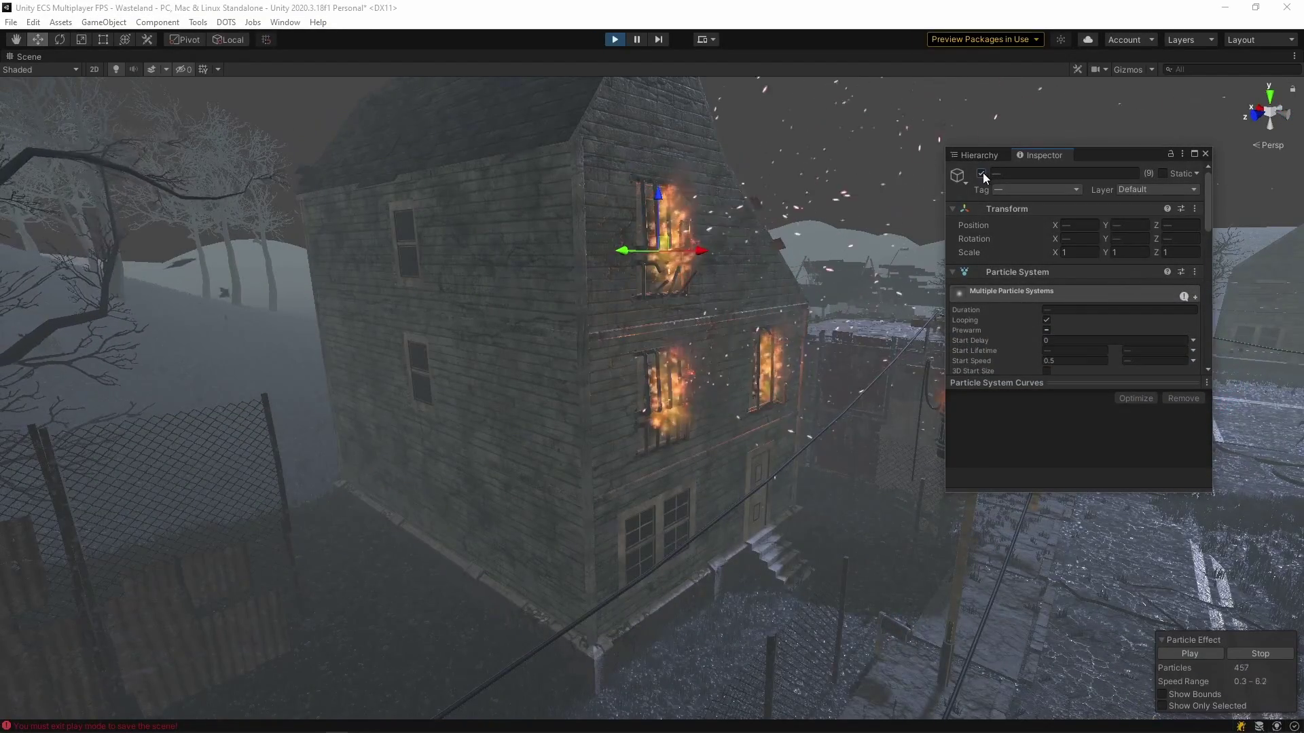
drag(1095, 155, 1161, 157)
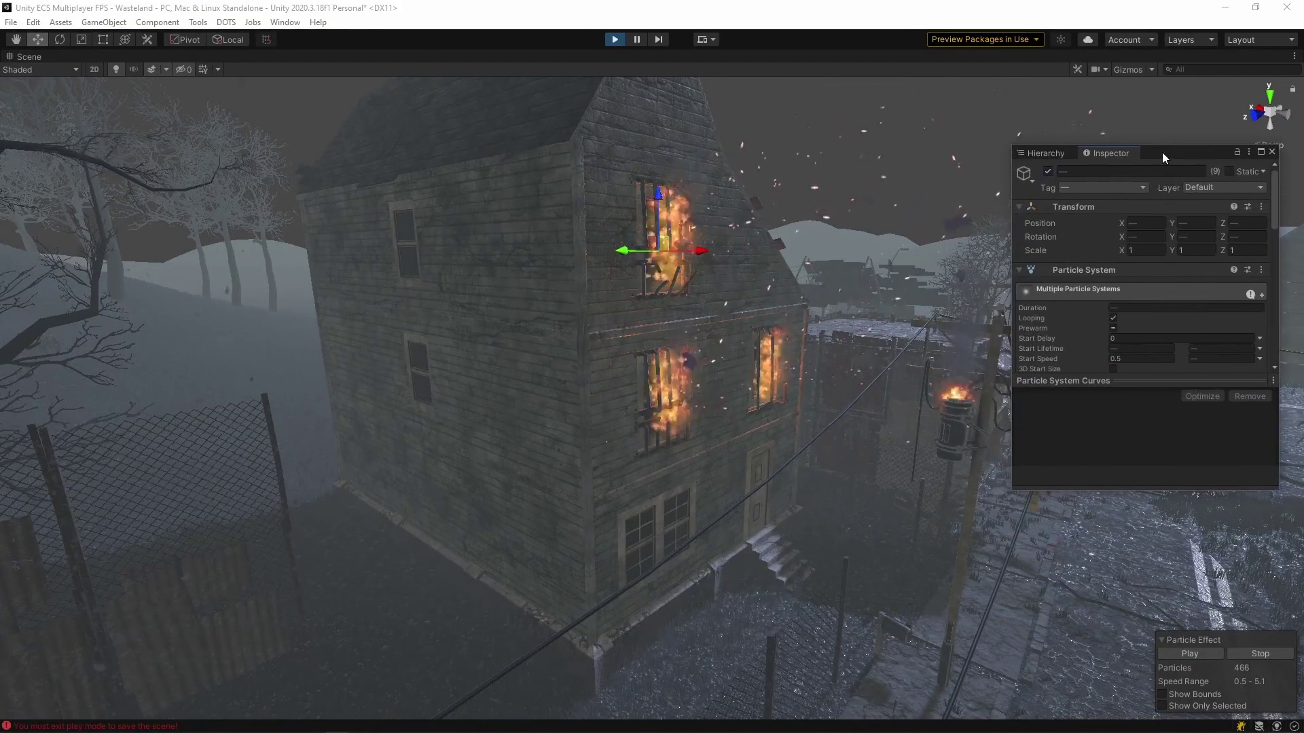
mouse_move(750, 291)
right_down()
mouse_move(670, 283)
mouse_move(689, 266)
mouse_move(759, 279)
mouse_move(873, 351)
mouse_move(417, 261)
mouse_move(616, 274)
mouse_move(636, 289)
right_up()
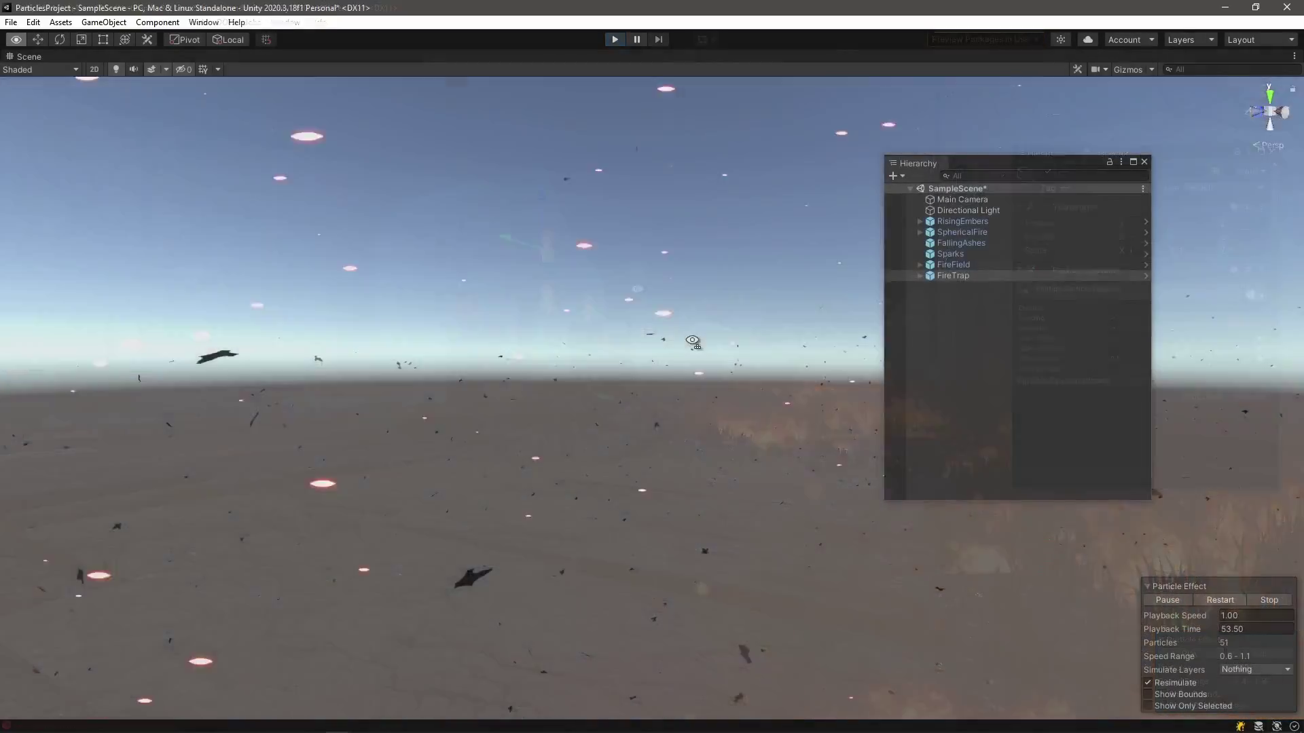
- Tilt the view over the fire and activate the two glowing ember particle systems
right_drag(687, 378, 789, 293)
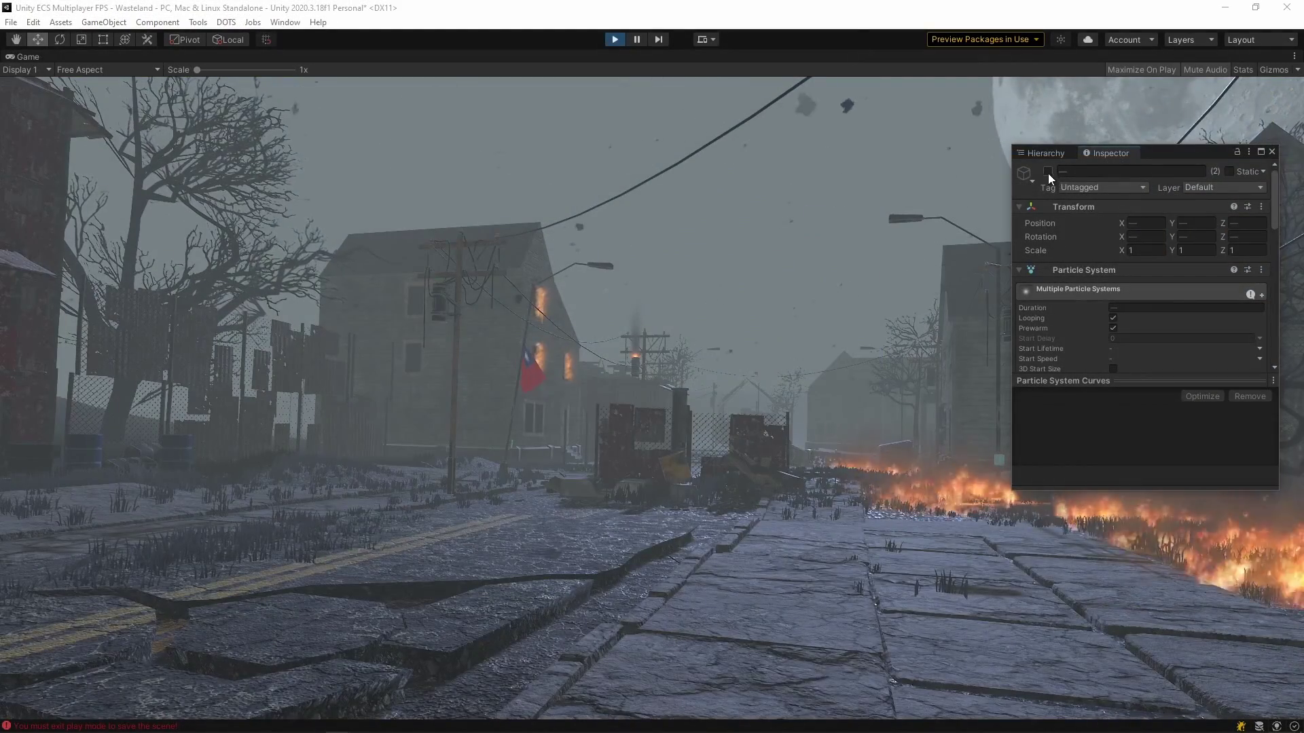
click(1048, 172)
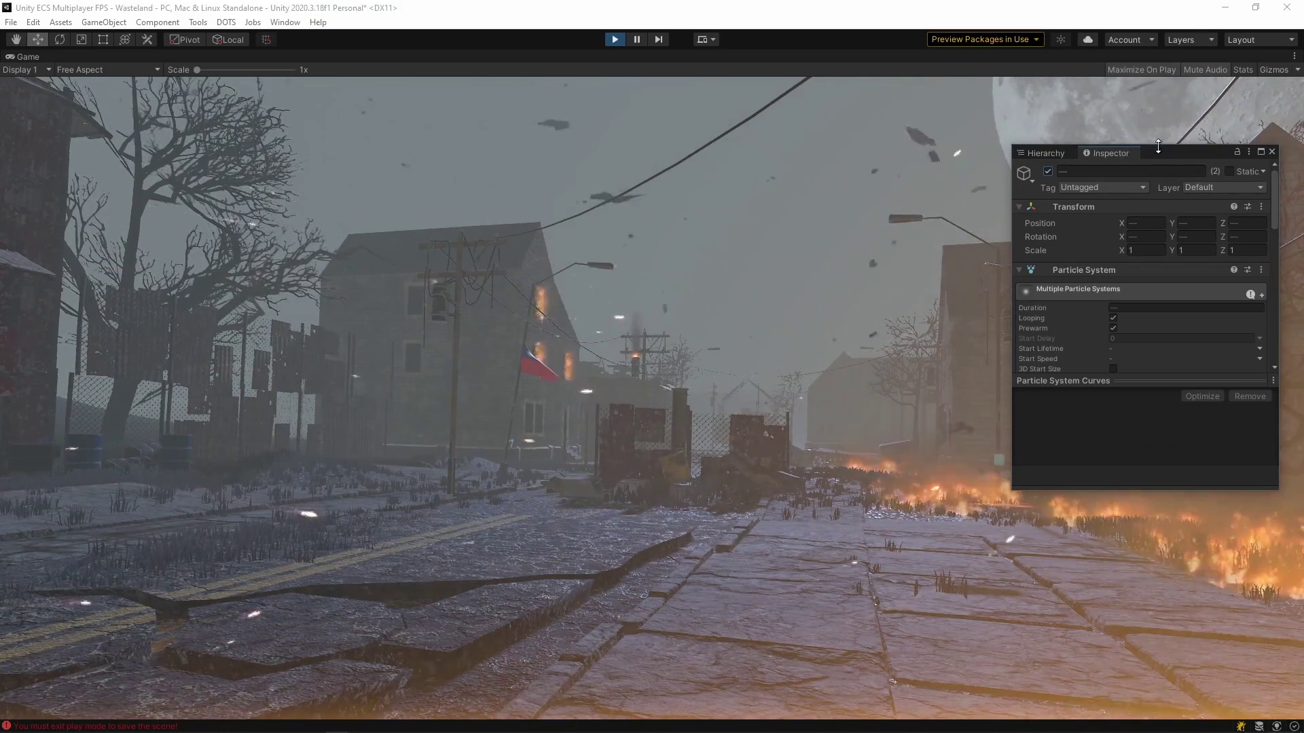
- Fly along the town street through the burning grass and up to the sky over the houses
drag(1167, 154, 1205, 118)
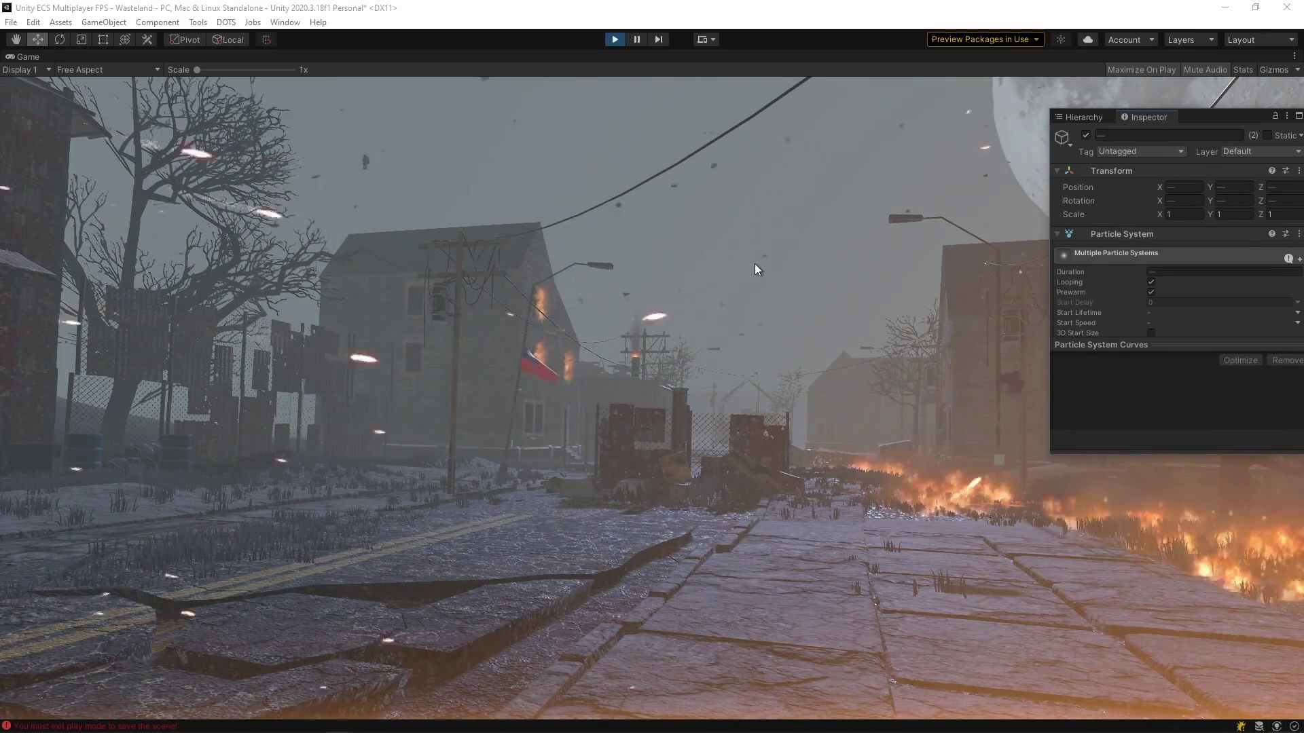
alt+drag(483, 438, 223, 168)
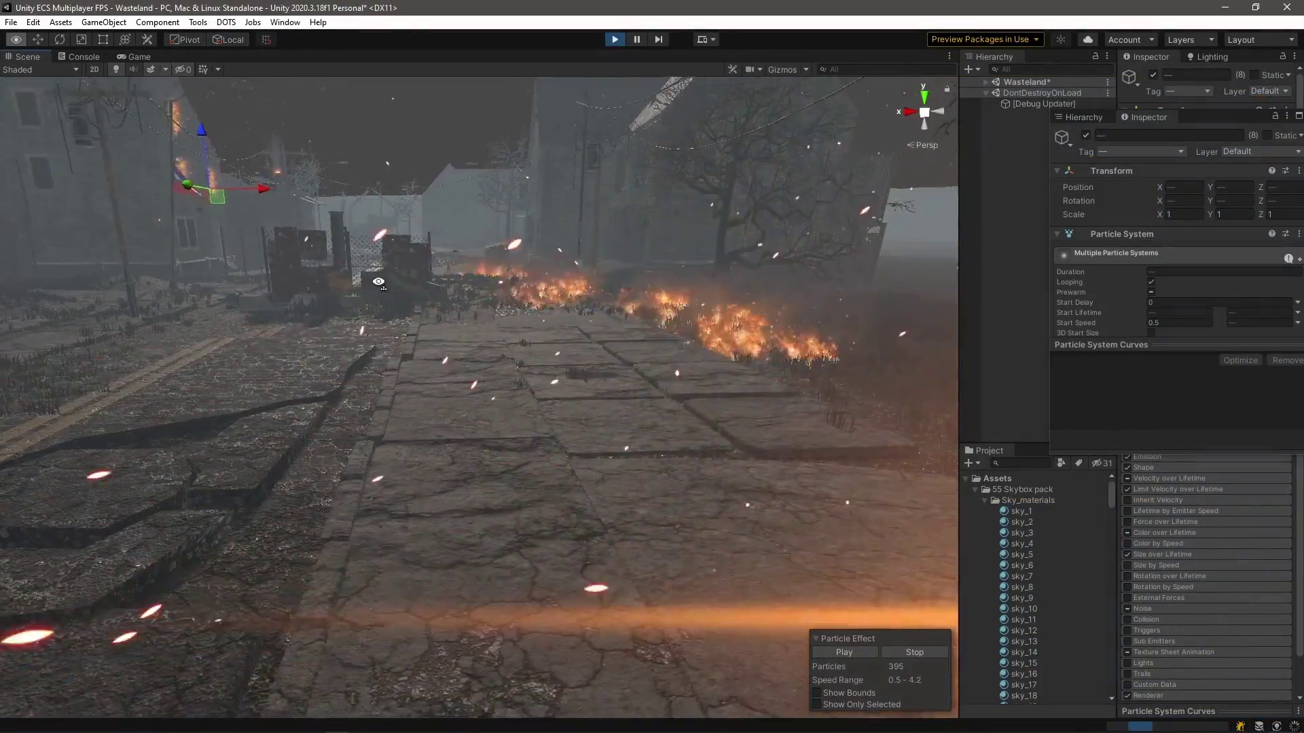
alt+drag(379, 282, 394, 276)
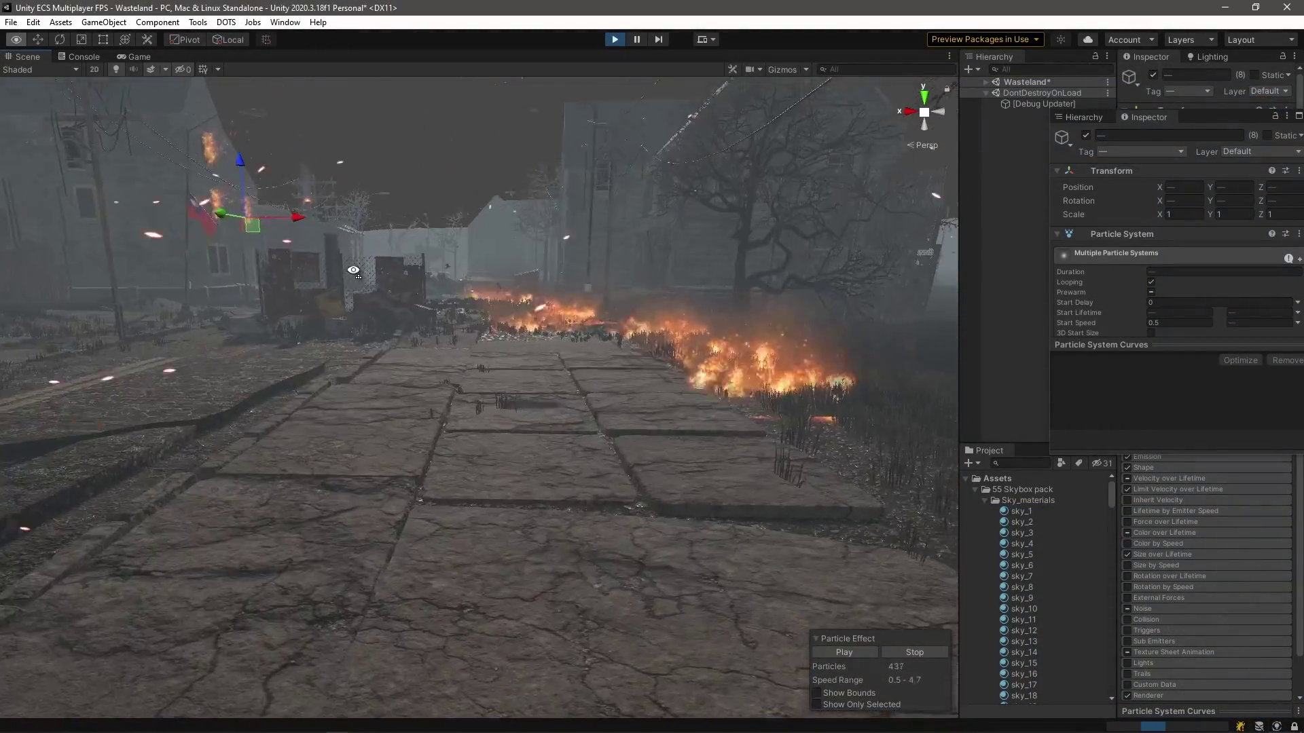
right_drag(353, 270, 197, 280)
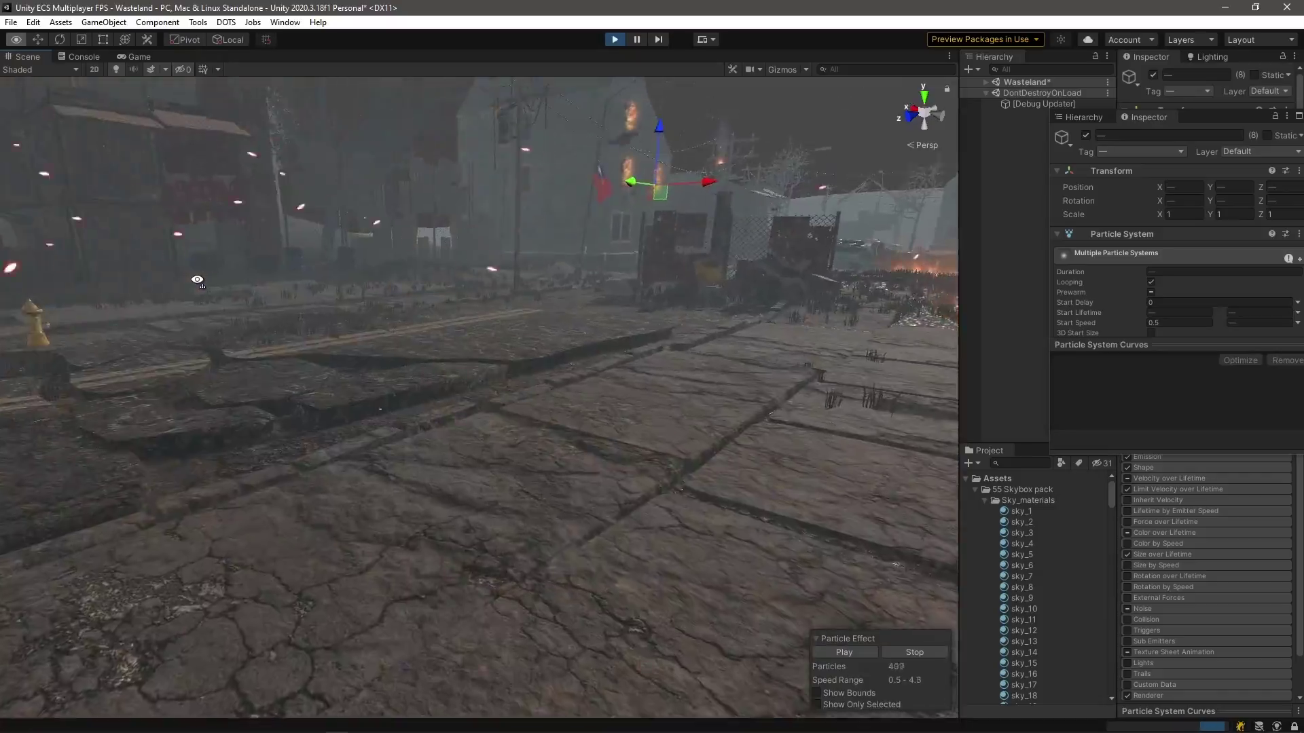
mouse_move(360, 221)
right_down()
mouse_move(407, 218)
mouse_move(427, 232)
right_up()
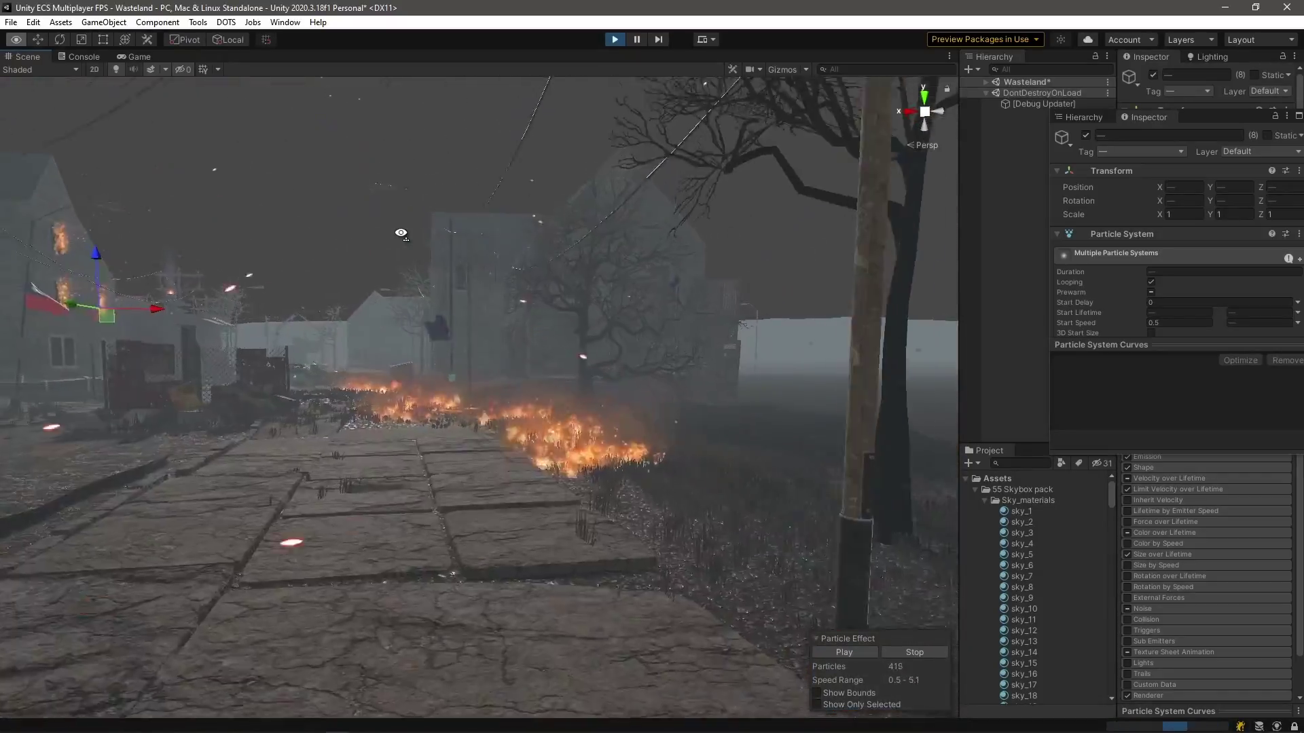
right_drag(400, 233, 659, 291)
- Face the burning houses, tick the Vignette override, then look around to judge the darkened edges
right_drag(523, 287, 449, 323)
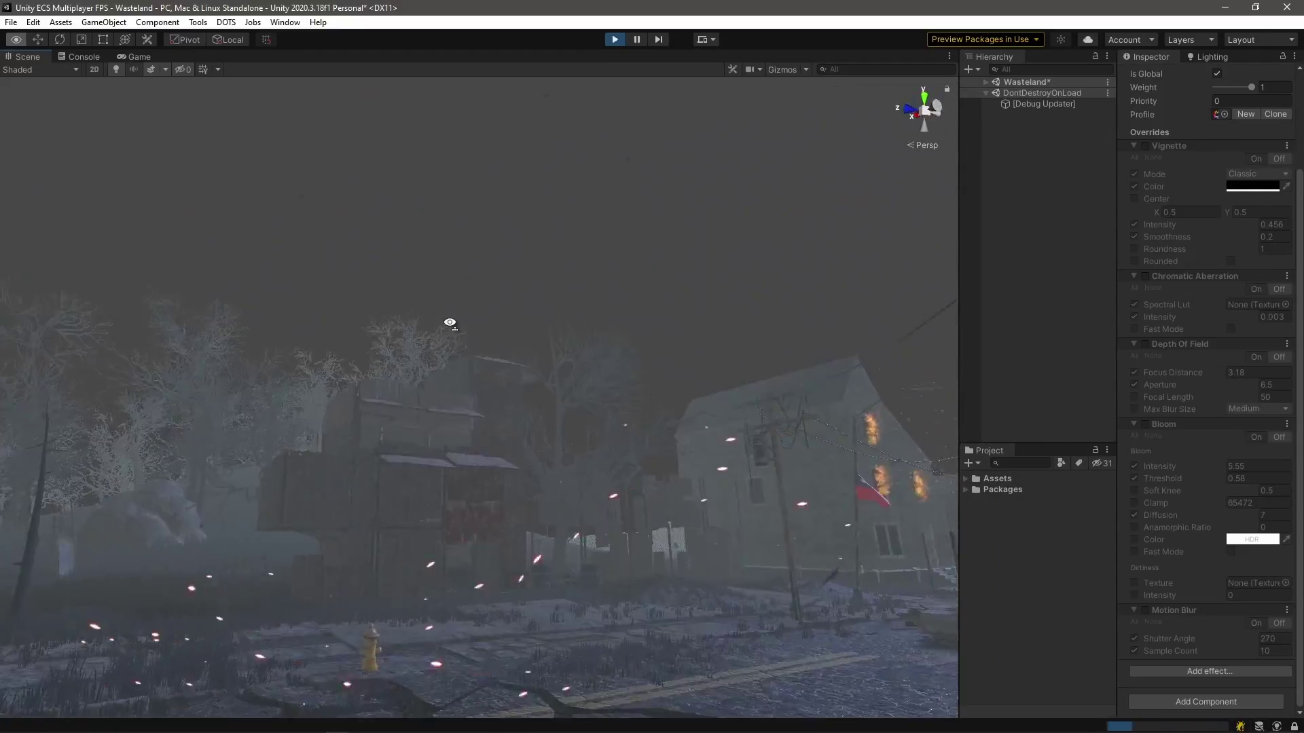
right_drag(415, 452, 520, 446)
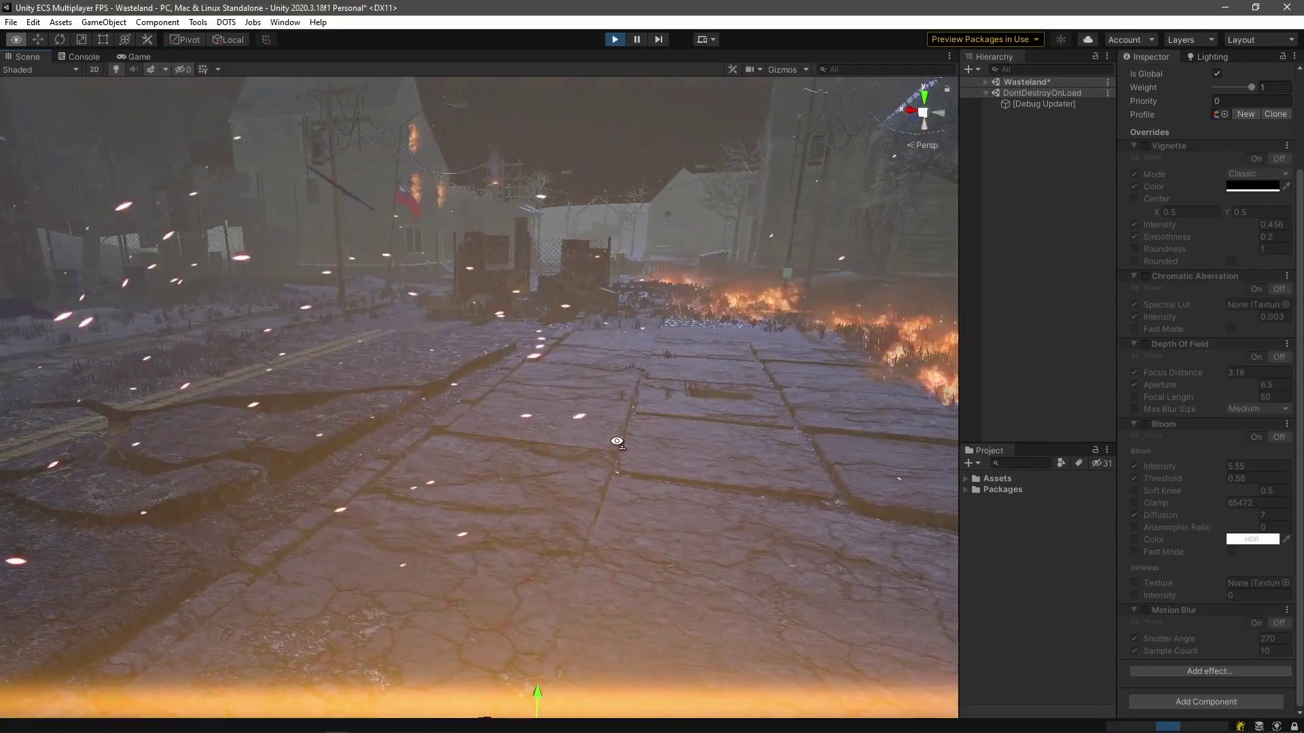
right_drag(616, 442, 617, 428)
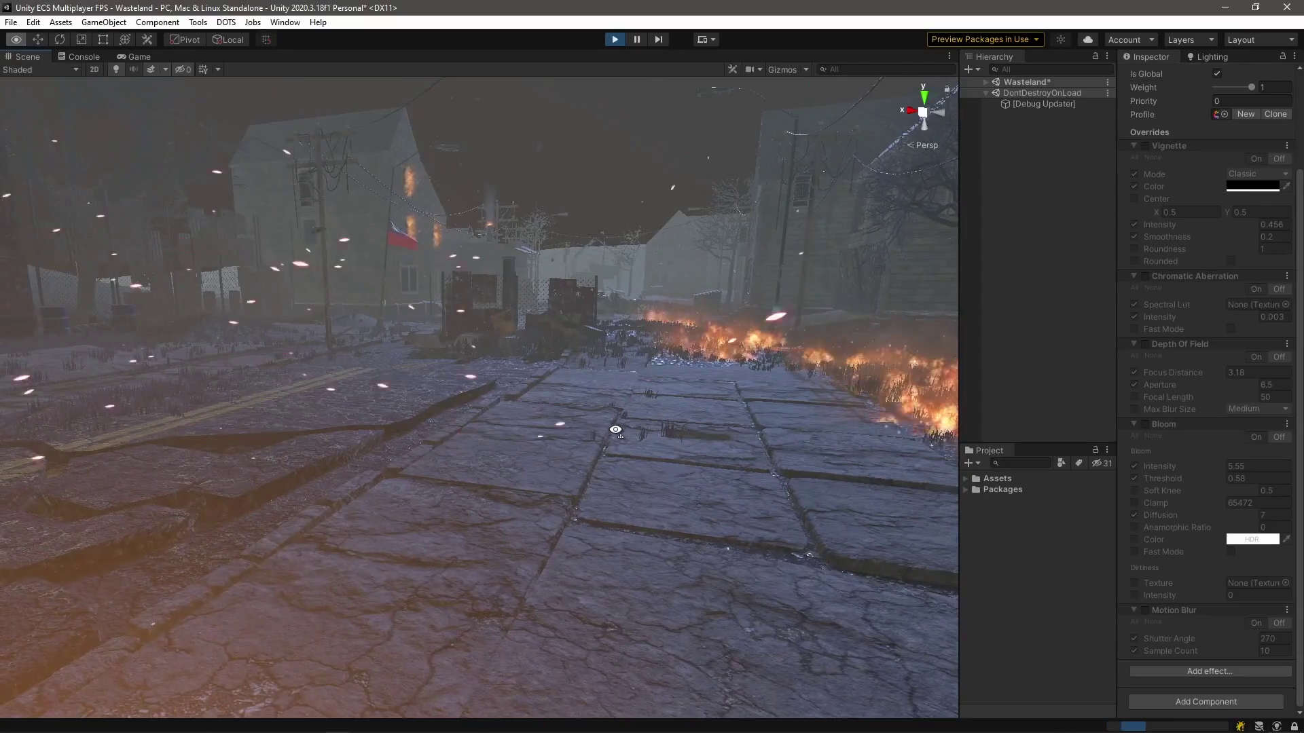
right_drag(647, 432, 976, 472)
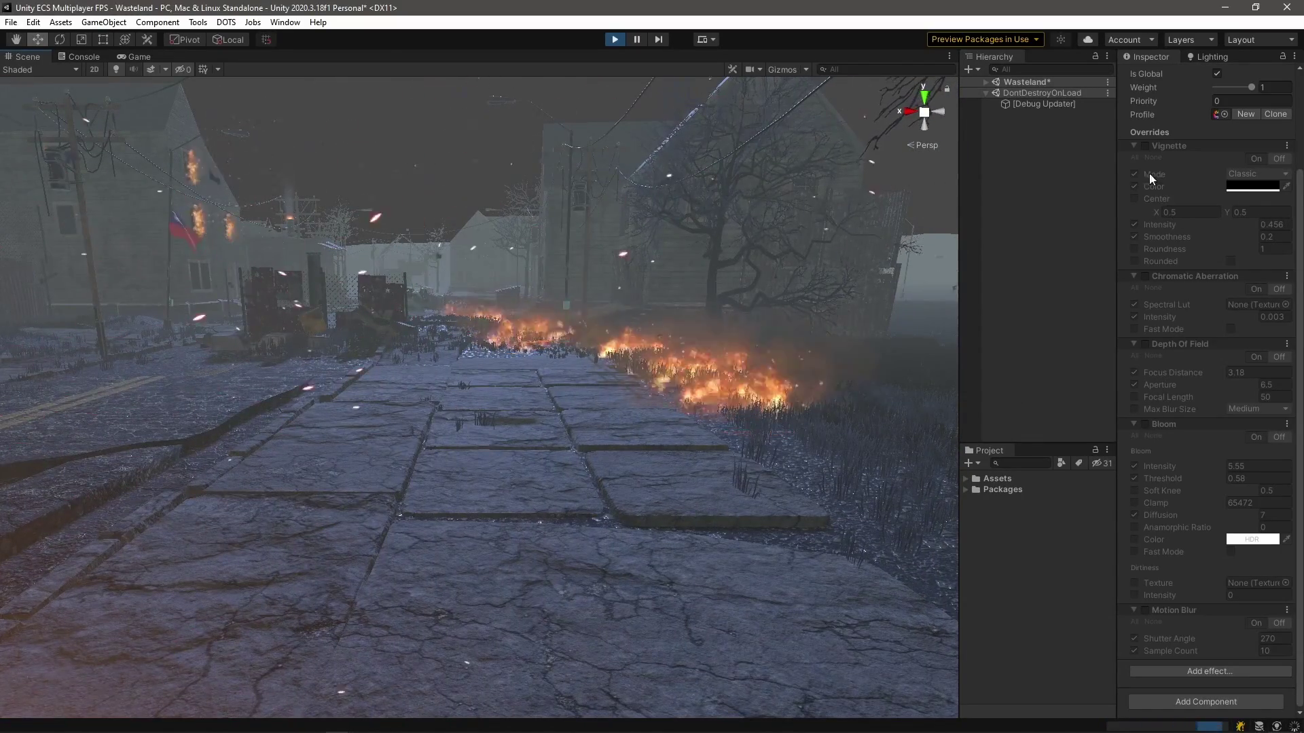
click(1145, 145)
mouse_move(448, 476)
right_down()
mouse_move(613, 477)
mouse_move(593, 436)
mouse_move(451, 407)
right_up()
- Tick the Bloom, Motion Blur, Chromatic Aberration and Depth Of Field overrides, checking them near the fire
click(1145, 424)
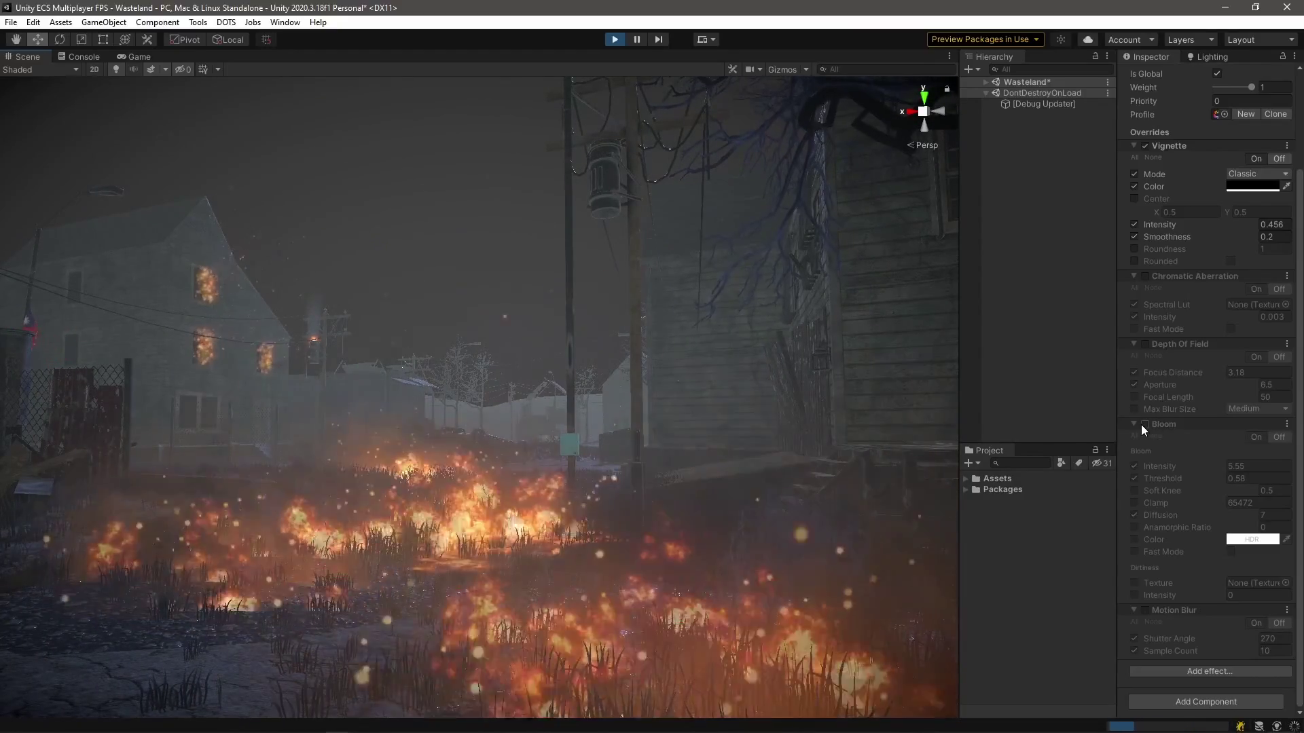
mouse_move(285, 516)
right_down()
mouse_move(272, 530)
mouse_move(258, 503)
mouse_move(203, 602)
mouse_move(598, 616)
mouse_move(571, 611)
right_up()
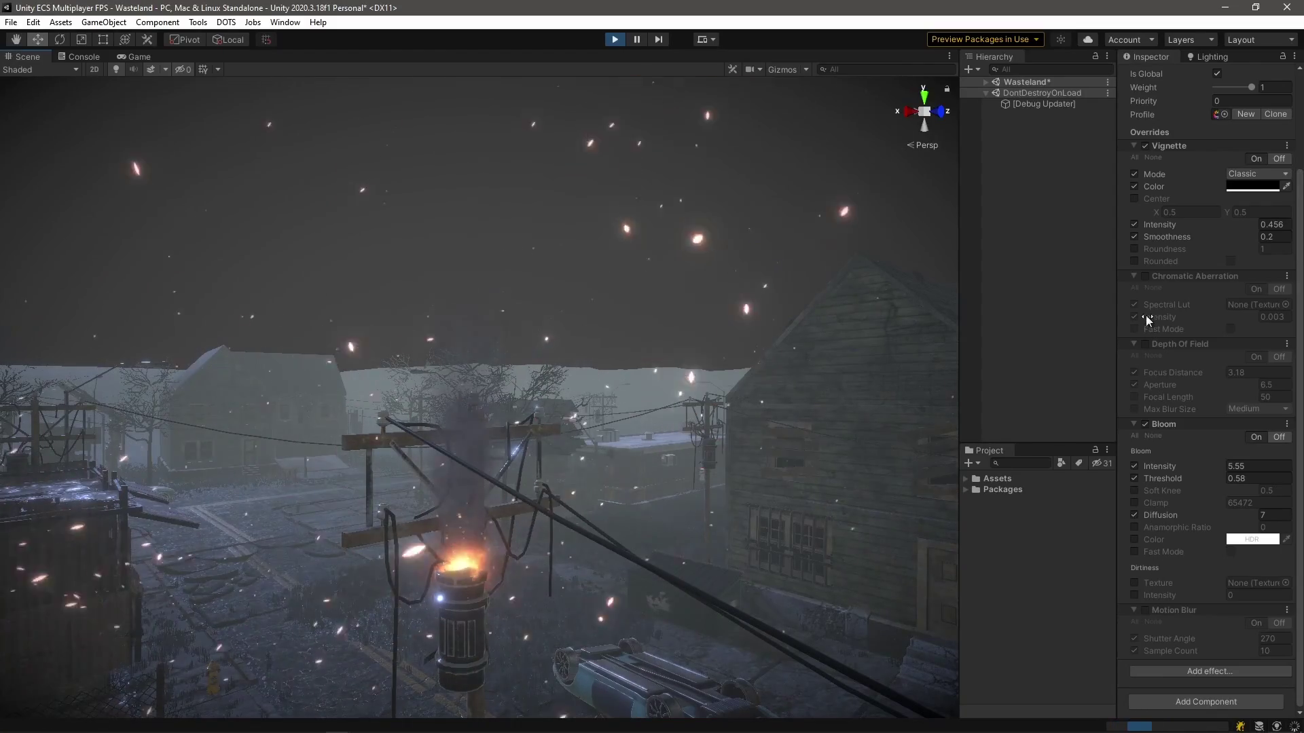
click(1145, 610)
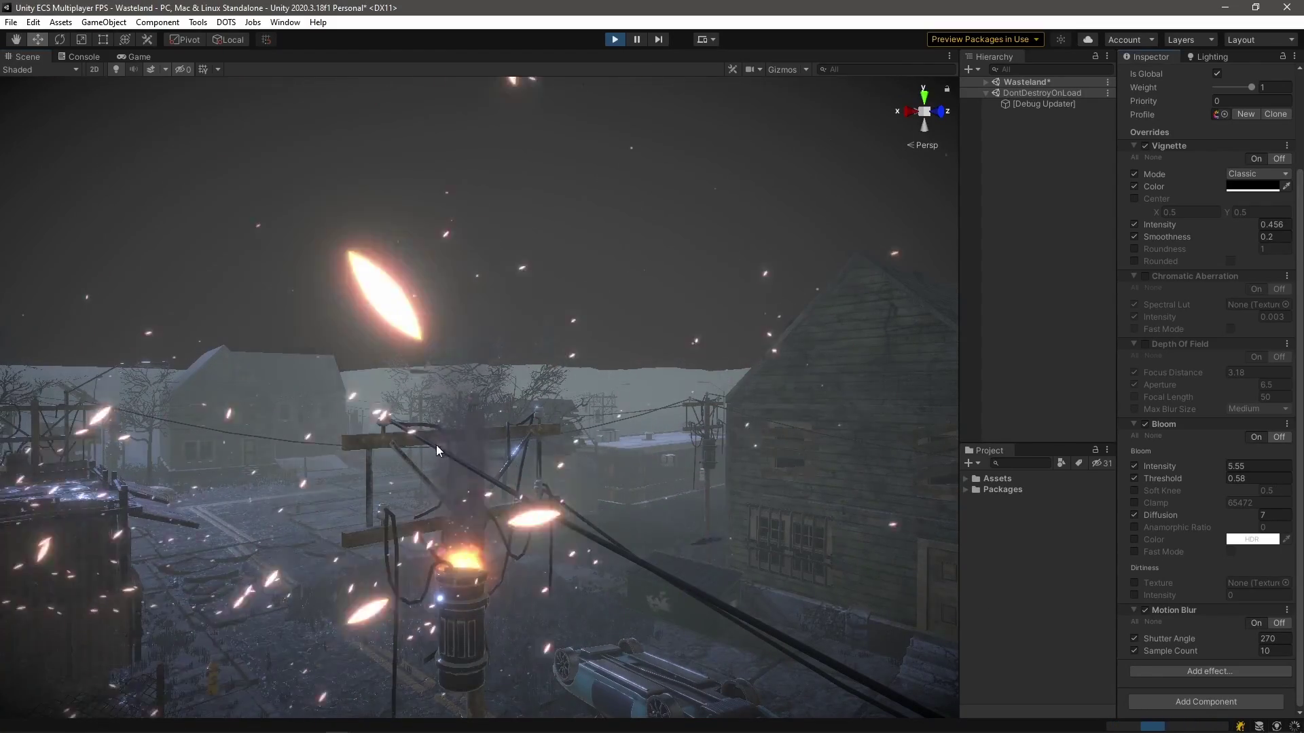
right_drag(598, 516, 937, 508)
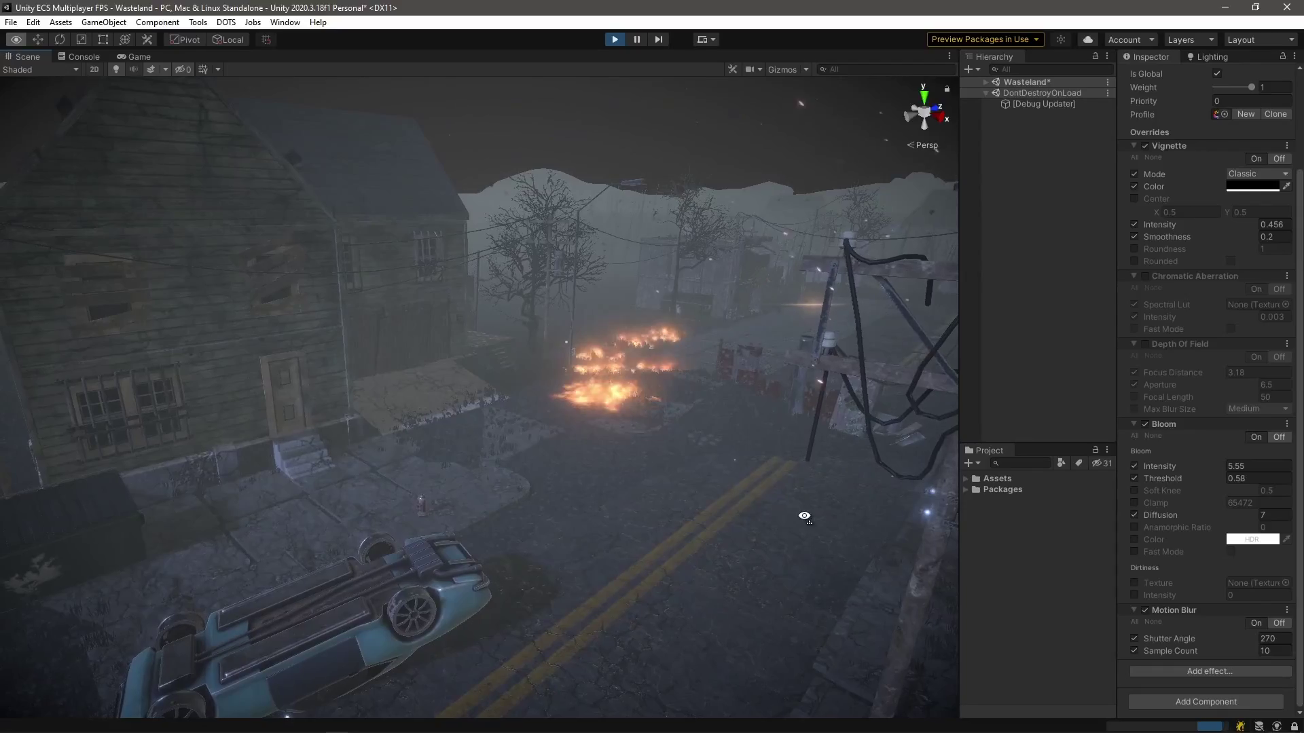
click(1145, 276)
click(1145, 344)
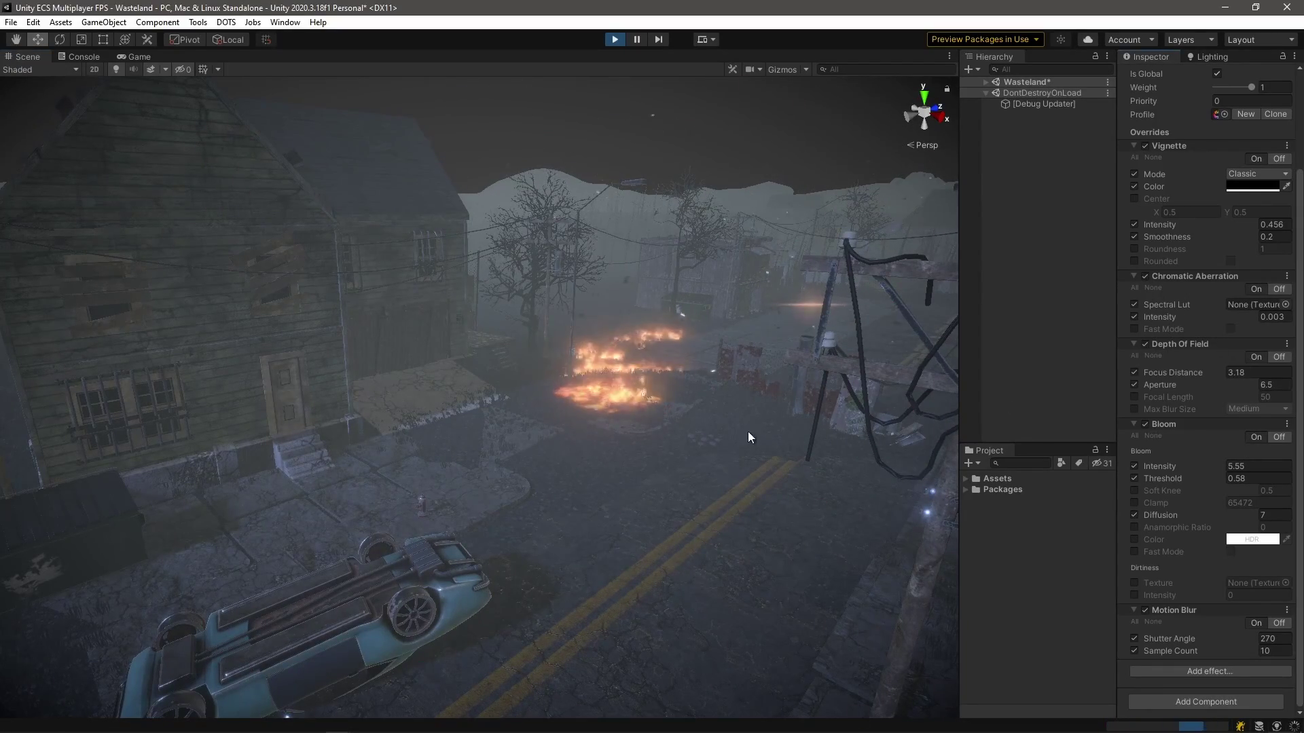
mouse_move(751, 436)
right_down()
mouse_move(476, 464)
mouse_move(499, 414)
right_up()
- Fly forward through the burning grass to the waving cloth flag by the road
key(w)
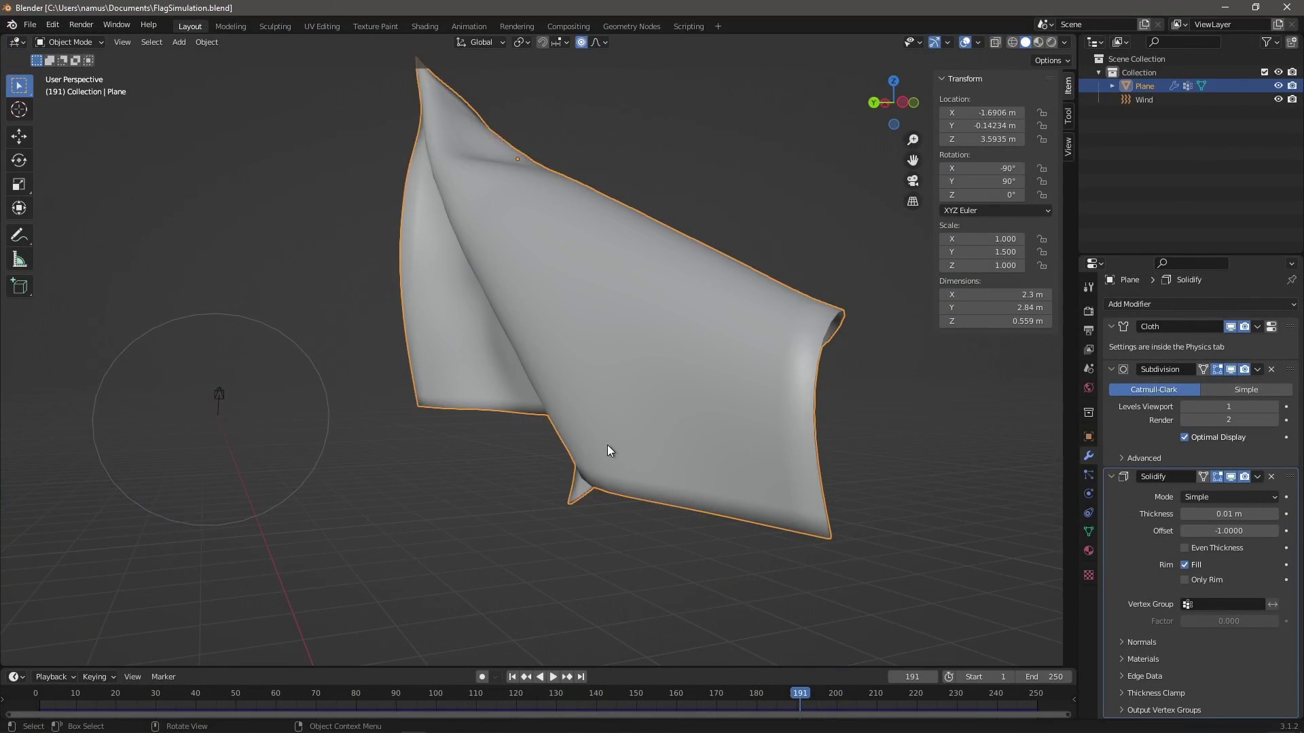
middle_drag(607, 445, 483, 517)
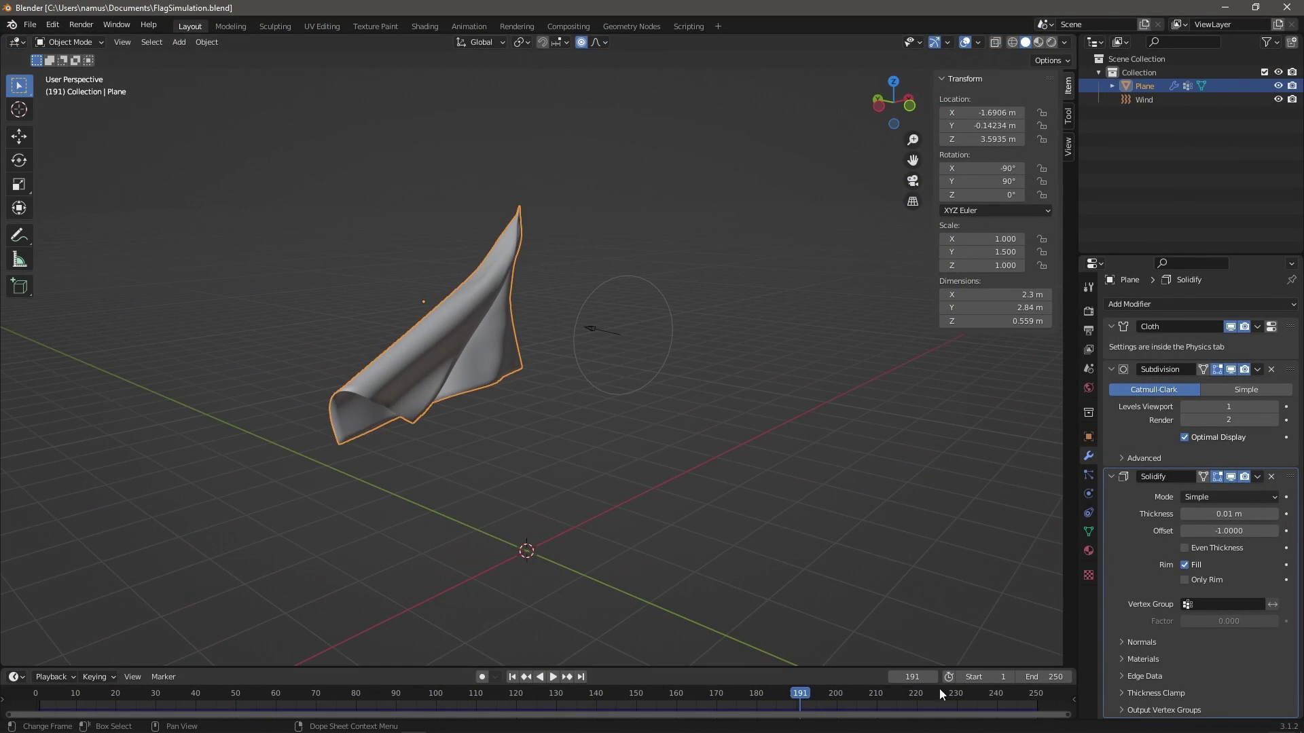
- Rewind the cloth simulation to its first frame, play it, and orbit the flag
drag(806, 693, 60, 669)
key(space)
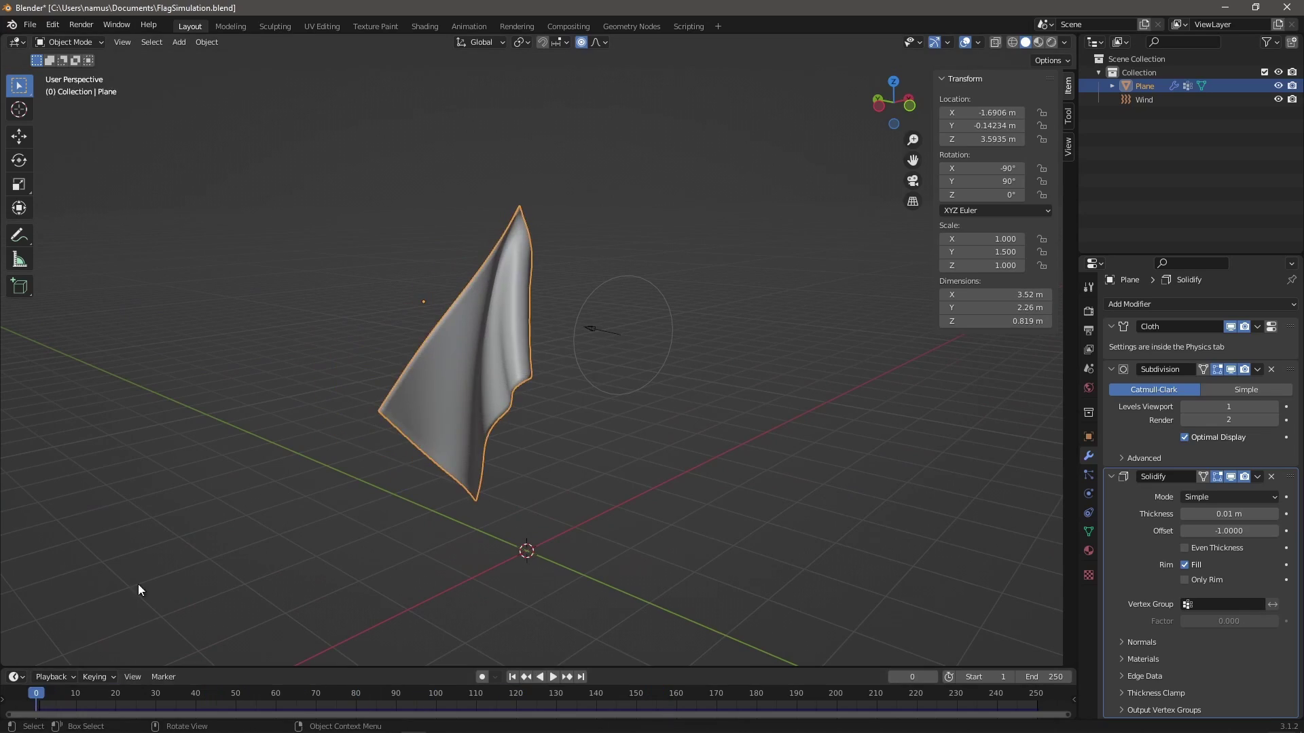
key(space)
middle_drag(429, 377, 486, 393)
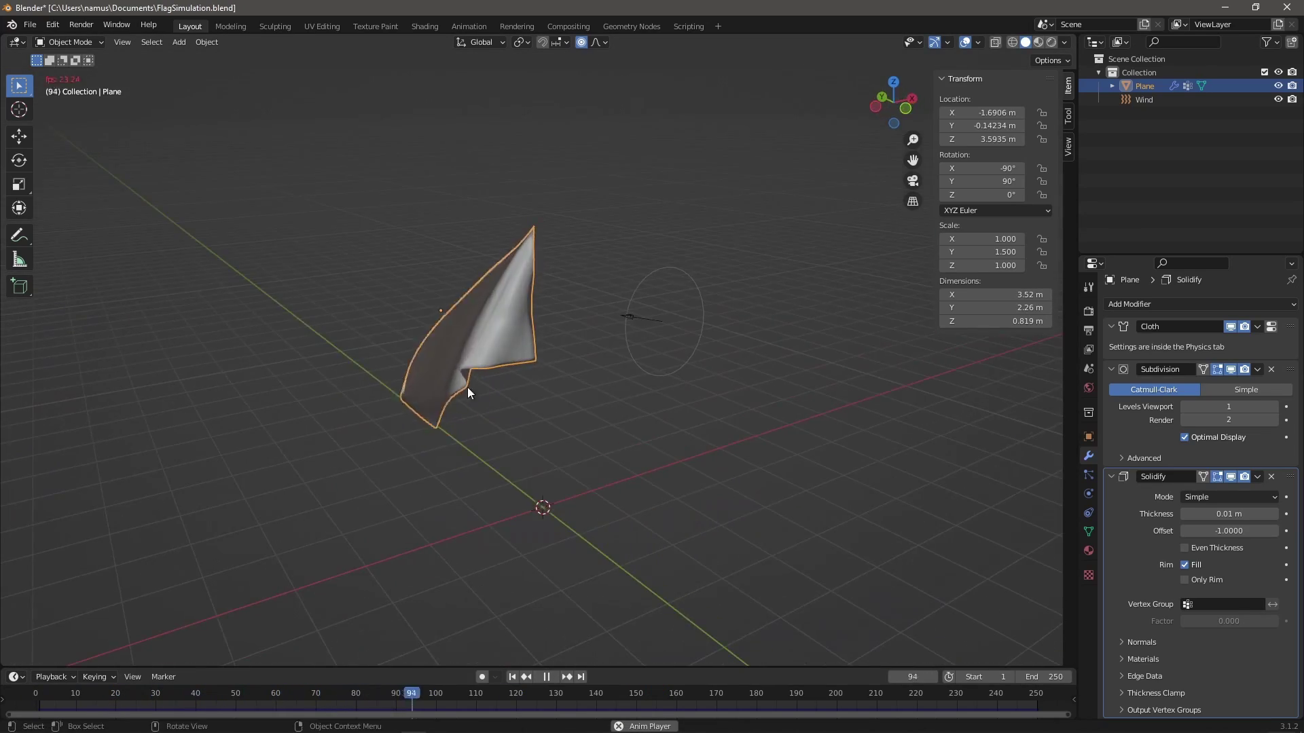
- Inspect the billowing flag mesh in wireframe shading, then return to Solid shading
click(1012, 43)
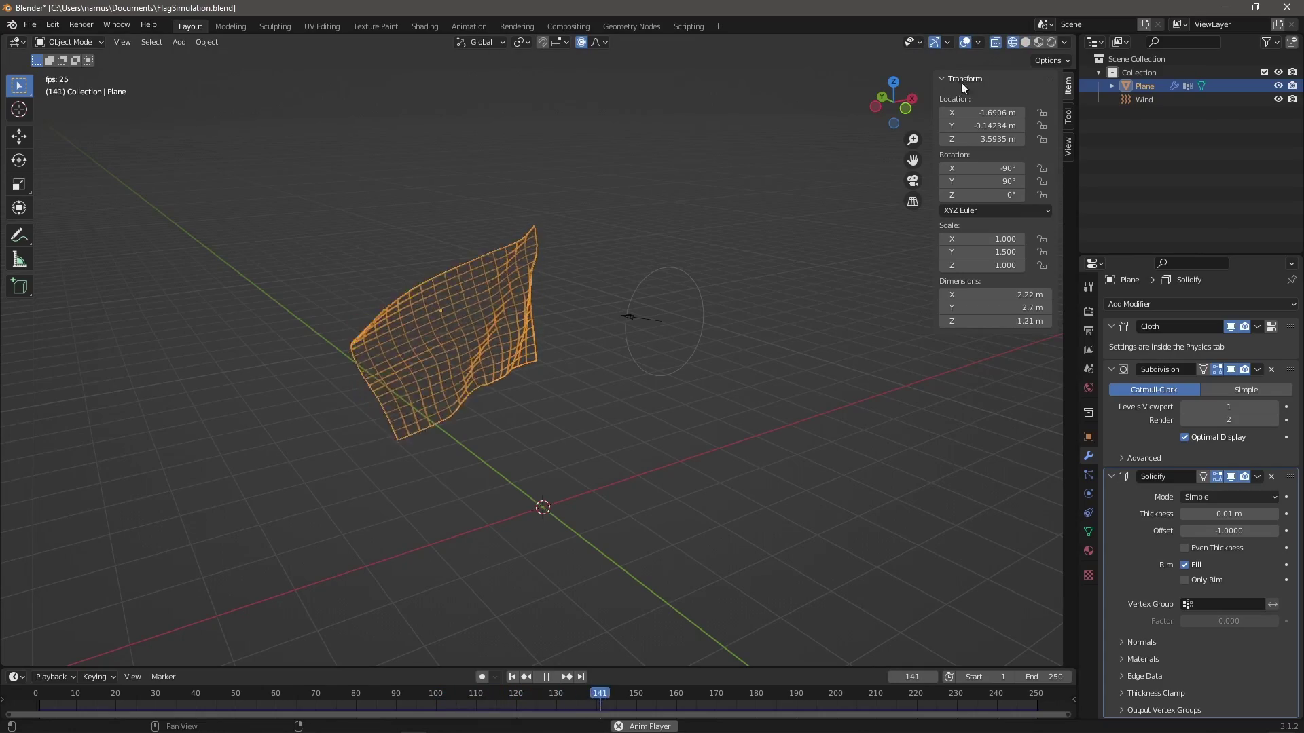
scroll(482, 267, up, 4)
middle_drag(400, 299, 684, 303)
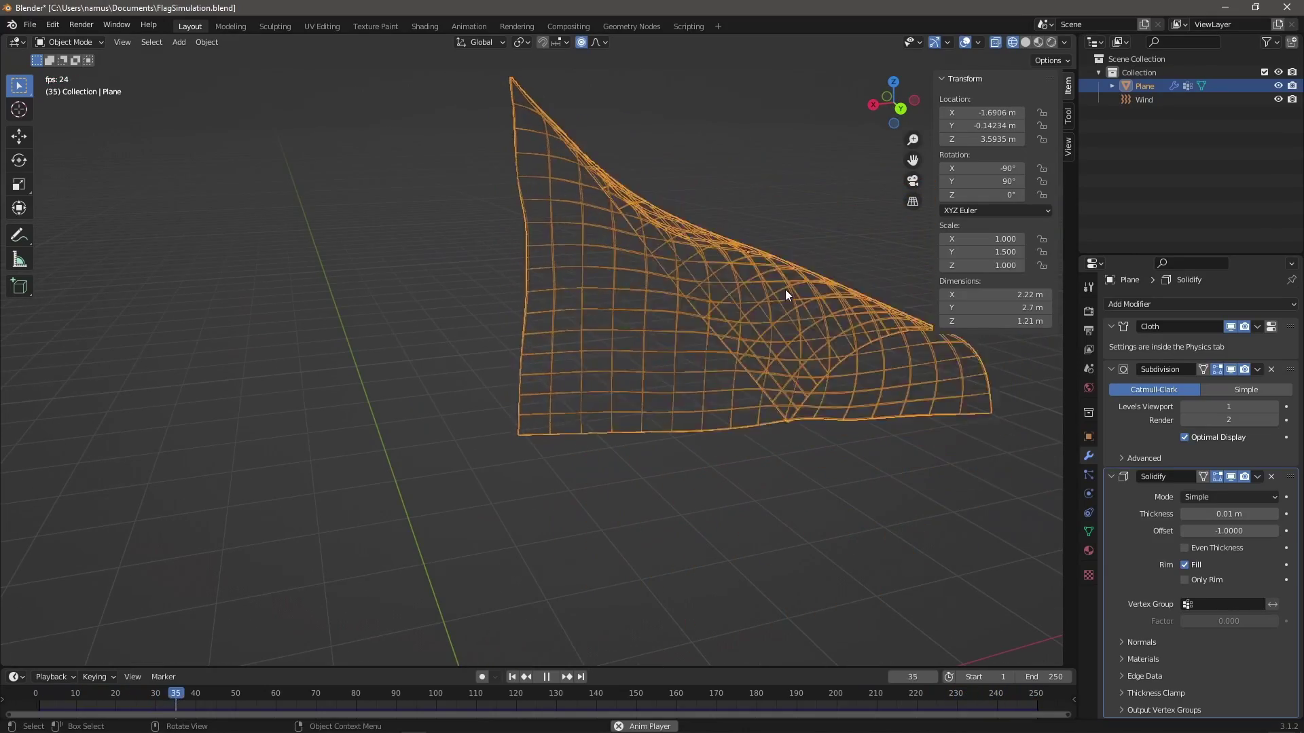
click(1025, 43)
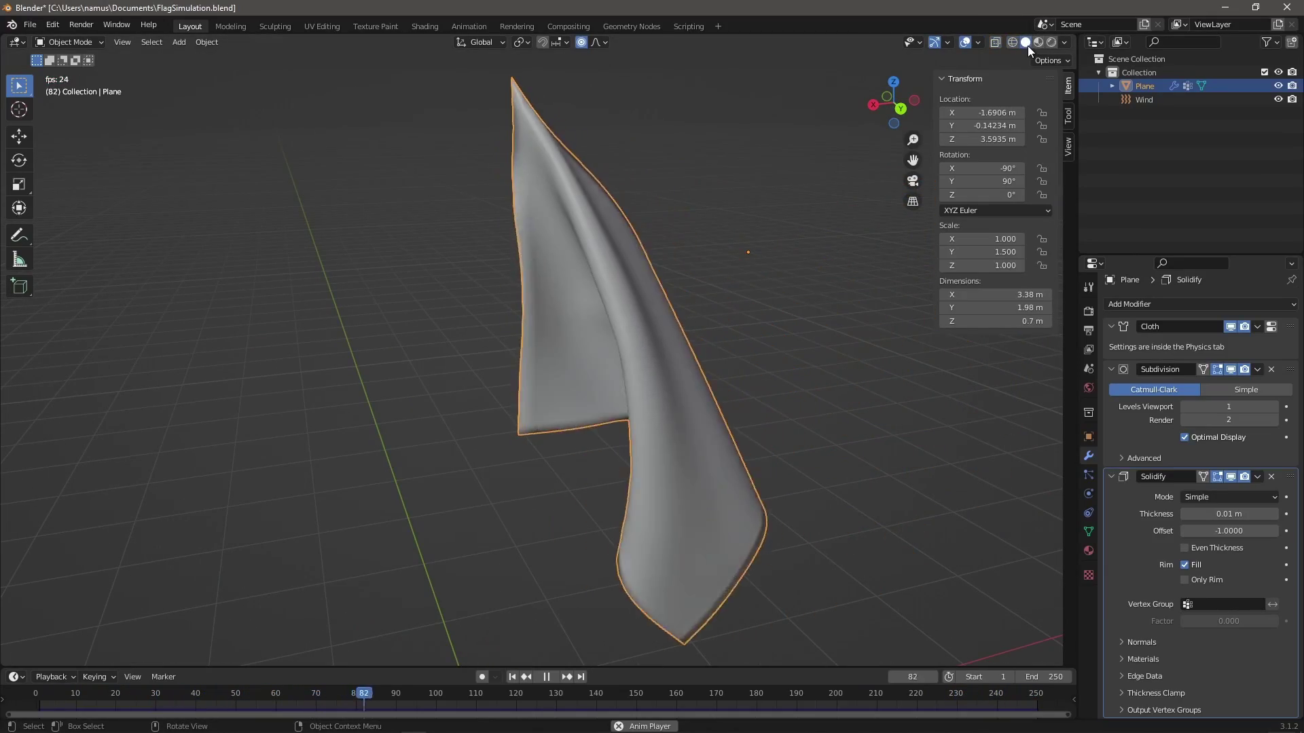
- View the red, blue and white flag texture in Material Preview, orbiting to edge-on
click(1038, 41)
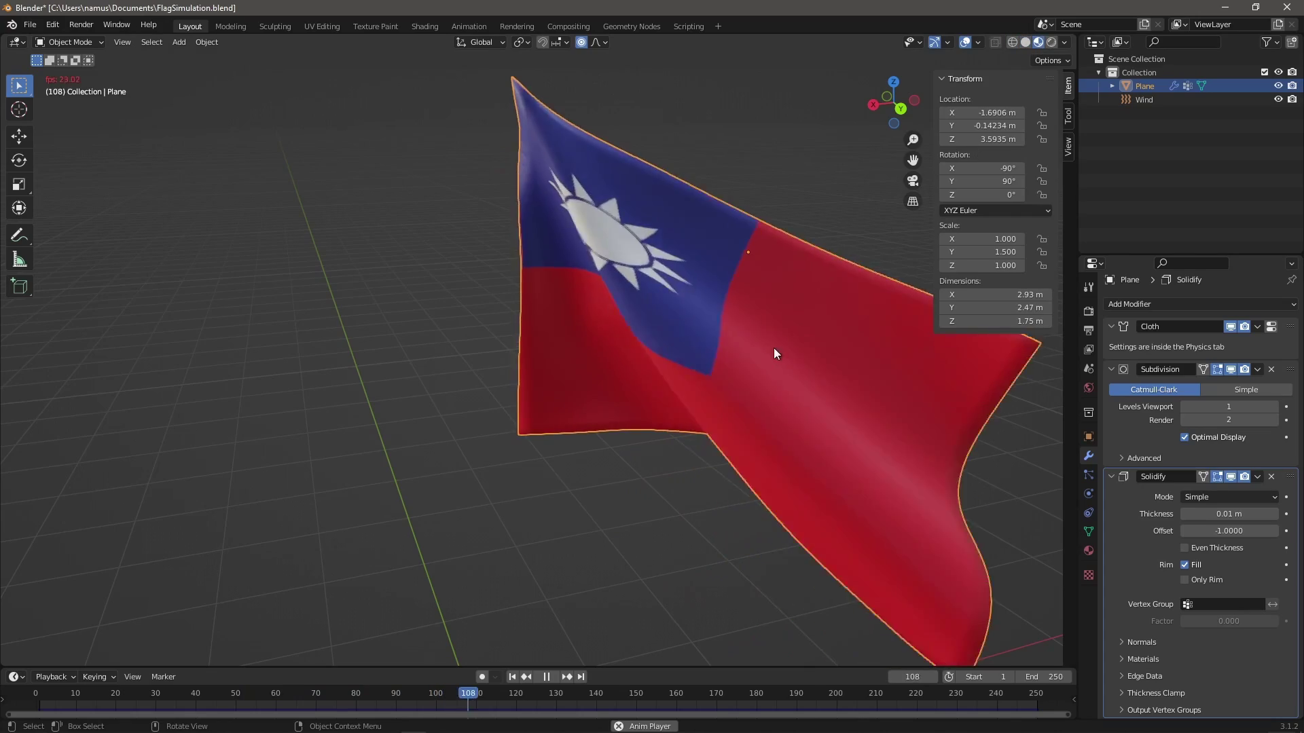
middle_drag(774, 352, 763, 294)
middle_drag(884, 189, 761, 254)
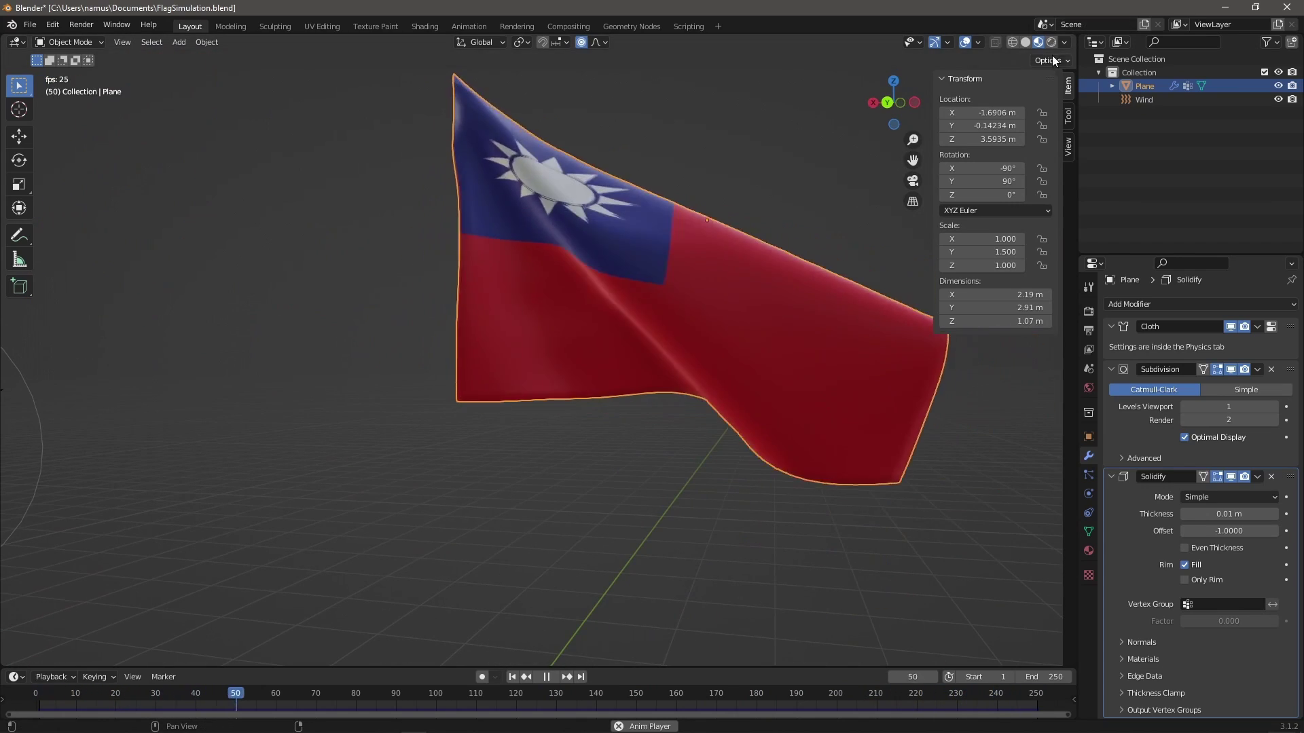
middle_drag(903, 292, 669, 339)
- Put the flag into Edit Mode, then fly forward toward the burning ground in Unity
key(Tab)
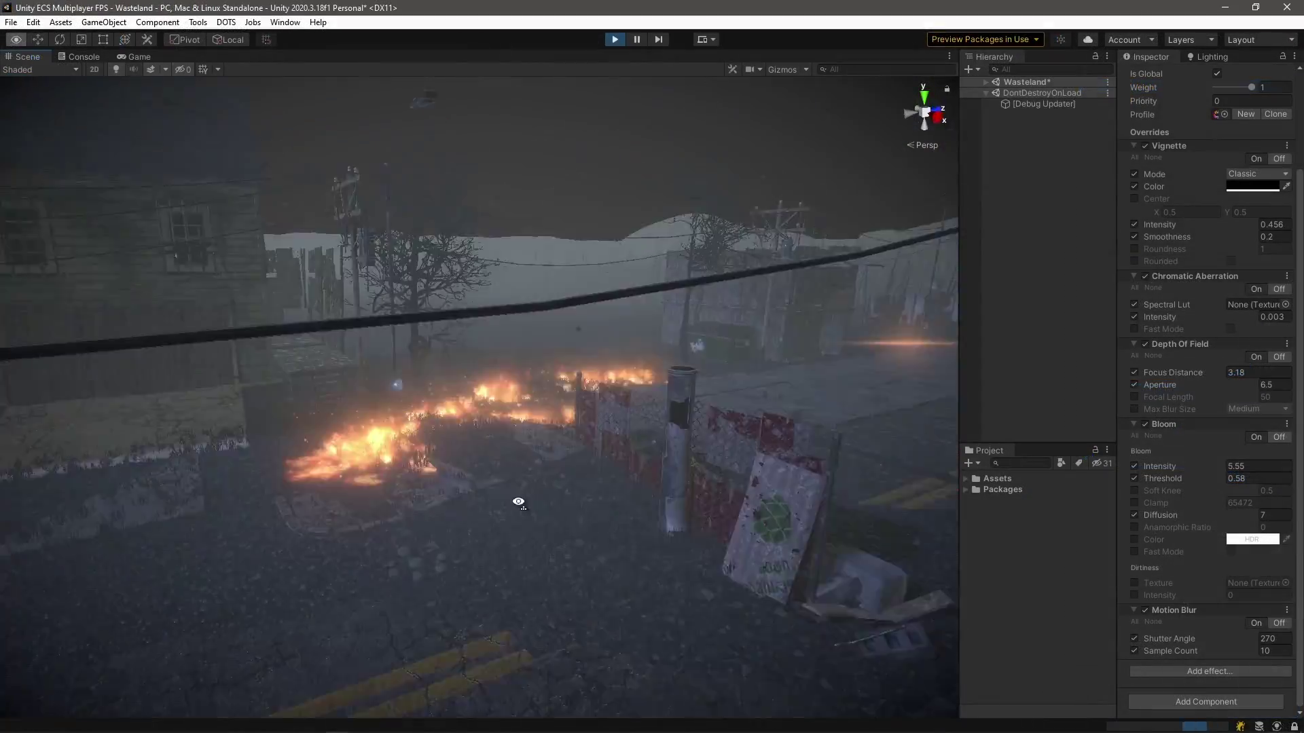
key(w)
mouse_move(518, 502)
right_down()
mouse_move(585, 500)
mouse_move(609, 524)
mouse_move(556, 381)
mouse_move(573, 457)
mouse_move(907, 462)
mouse_move(101, 474)
mouse_move(116, 457)
mouse_move(300, 466)
mouse_move(404, 496)
mouse_move(426, 523)
mouse_move(247, 468)
mouse_move(259, 442)
mouse_move(314, 438)
mouse_move(320, 422)
mouse_move(434, 445)
mouse_move(427, 460)
mouse_move(967, 511)
right_up()
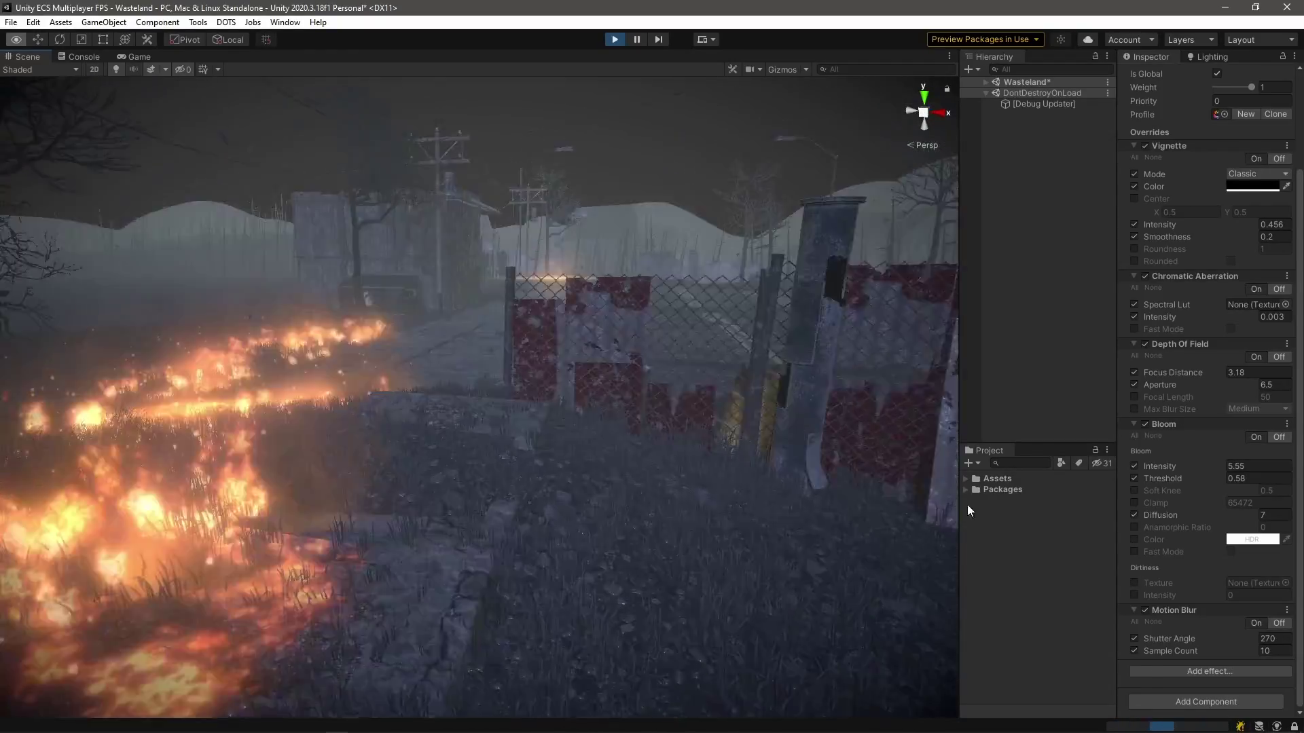
- Fly back along the road past the fire and maximize the Scene view
right_drag(903, 450, 726, 412)
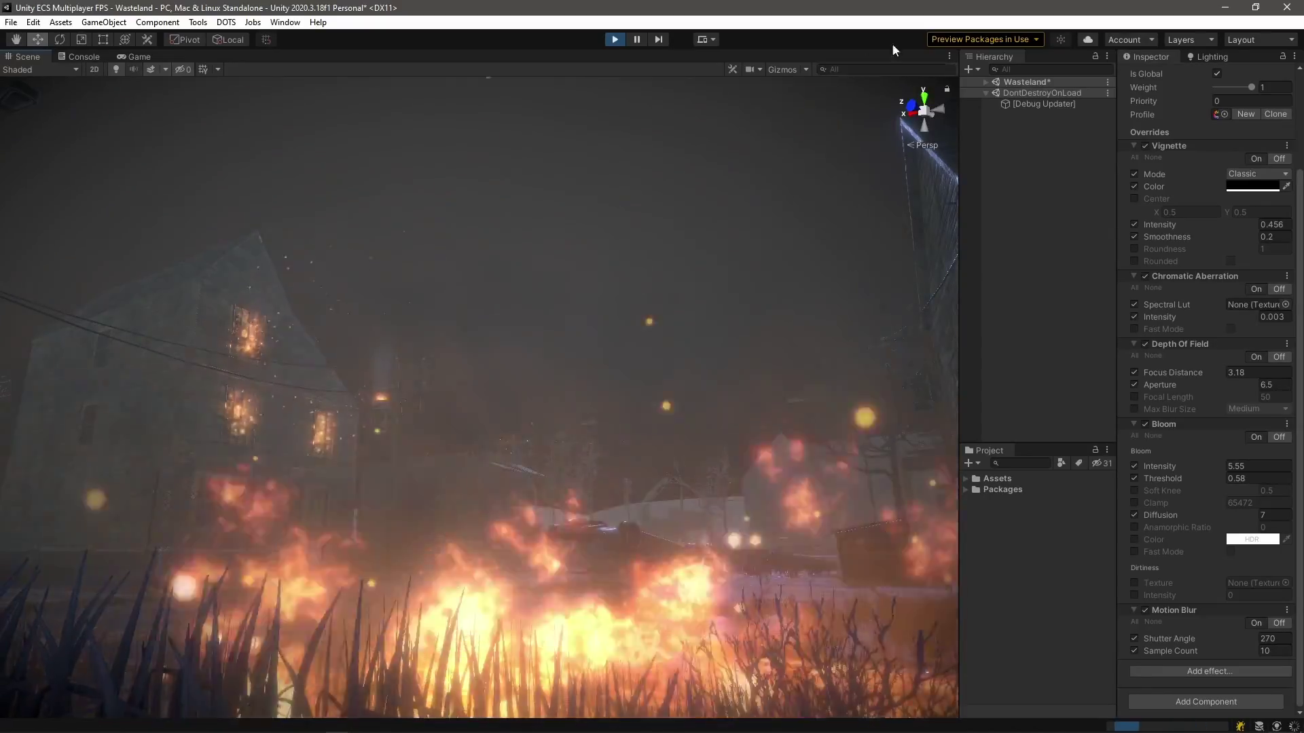
click(948, 56)
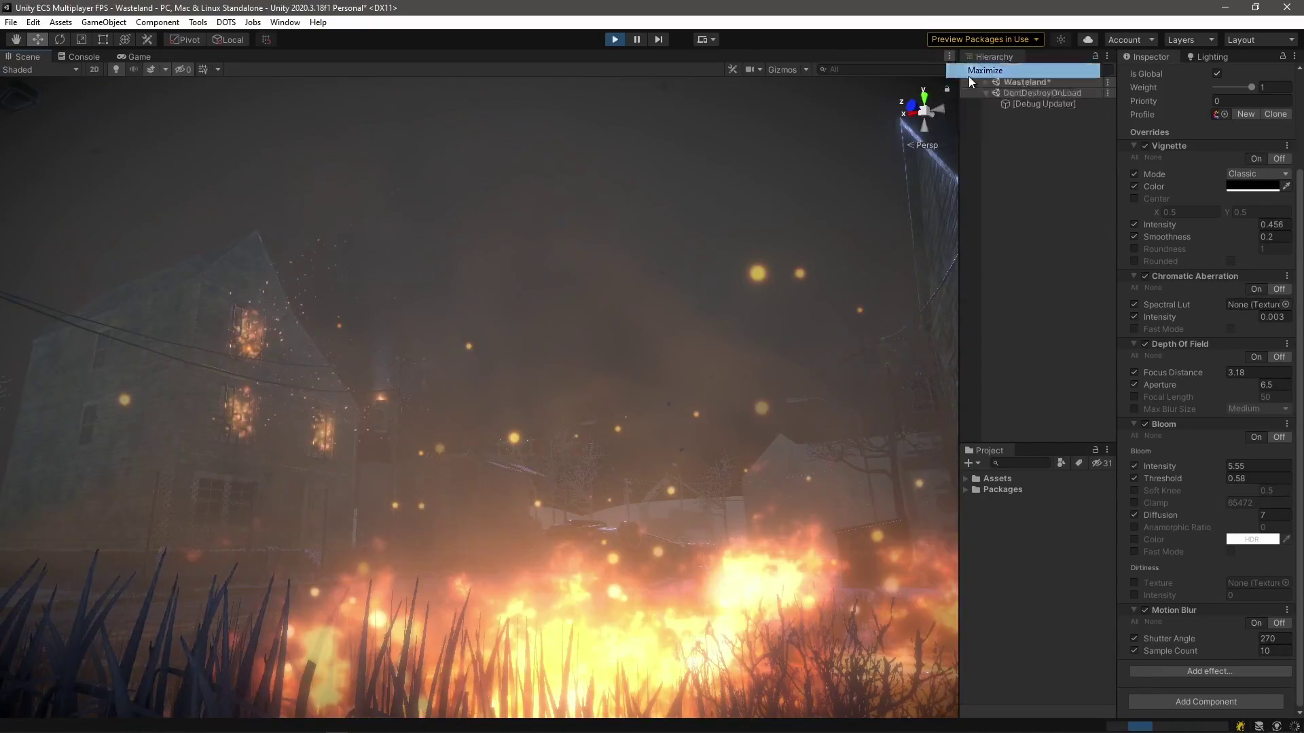
click(969, 70)
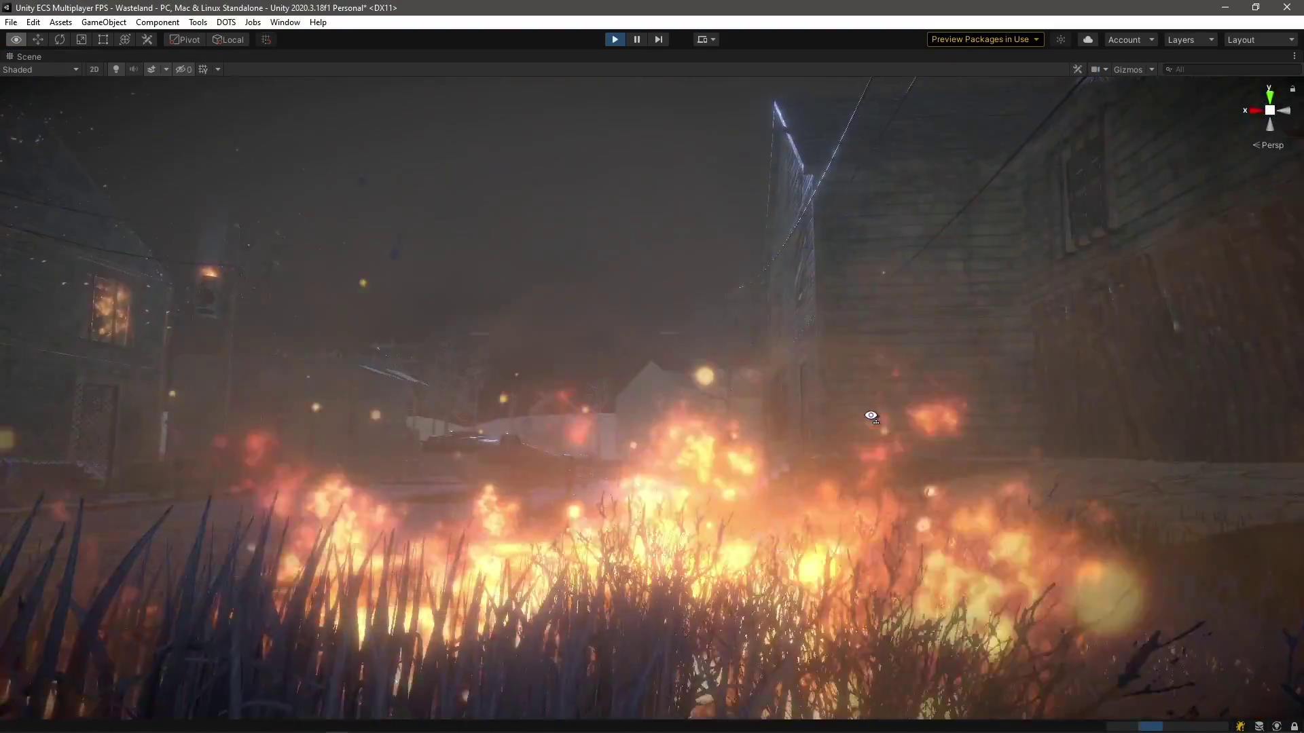